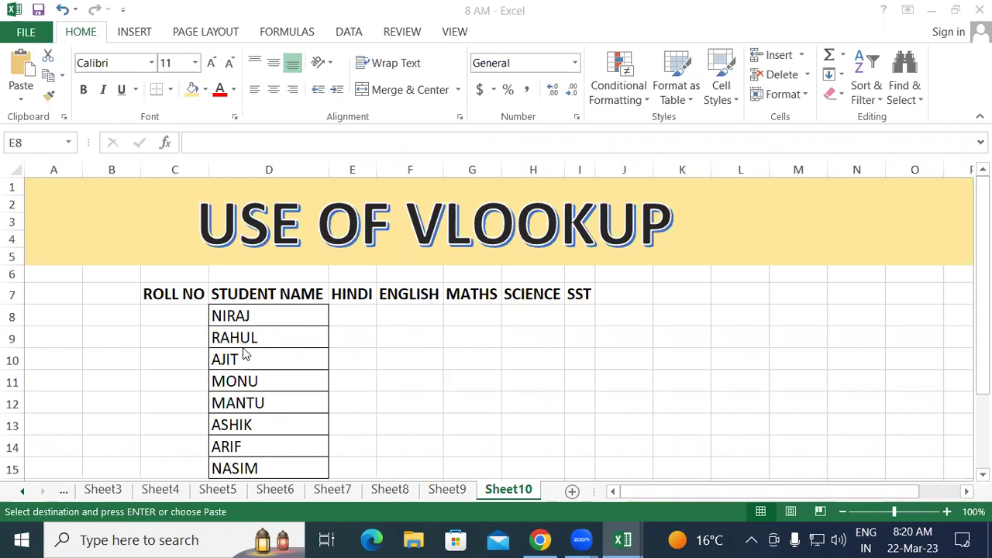
- Paste the copied student names into D8:D15 and fill the roll numbers ABC001 to ABC008 in C8:C15
{"action": "key", "text": "ctrl+v"}
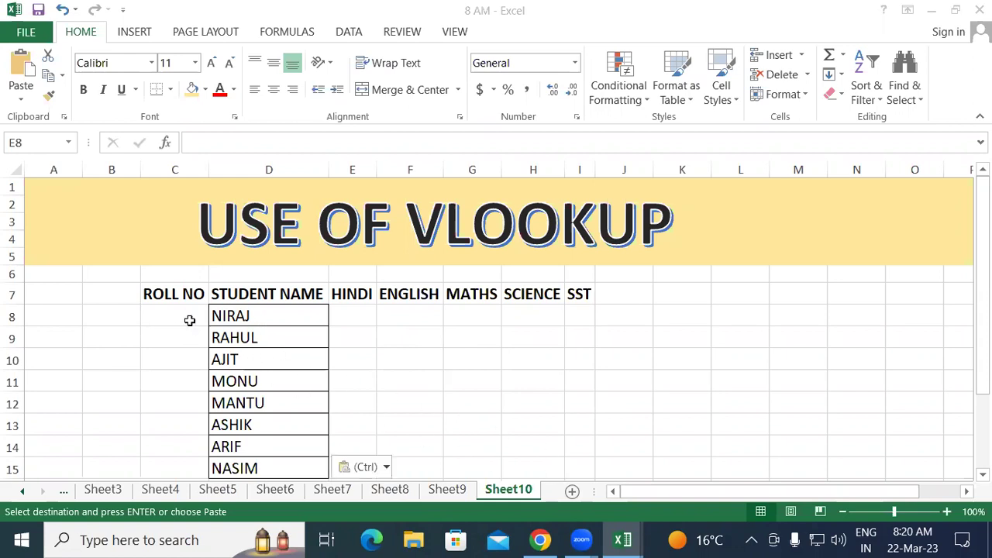
{"action": "left_click", "coordinate": [186, 314]}
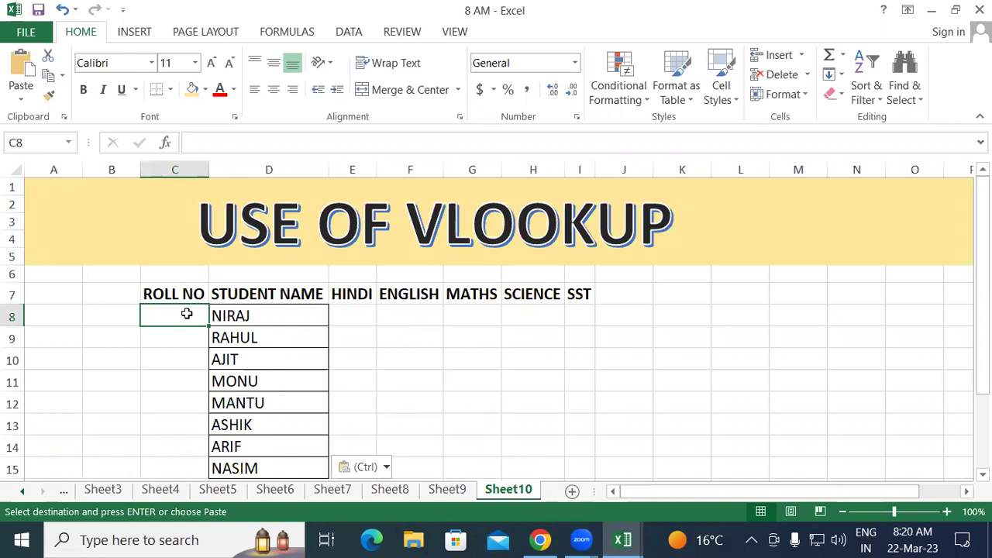
{"action": "type", "text": "ABC"}
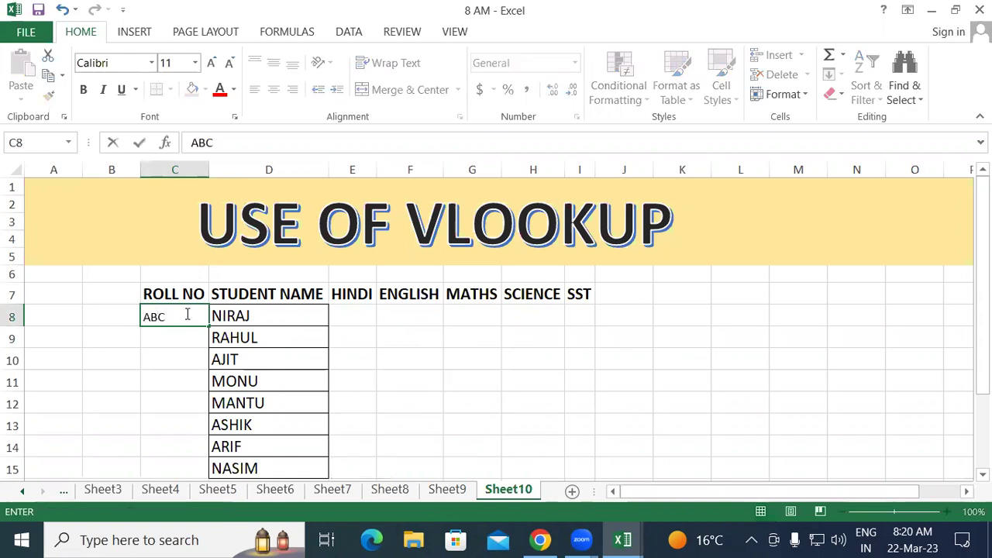
{"action": "type", "text": "001"}
{"action": "key", "text": "Return"}
{"action": "type", "text": "ABC00"}
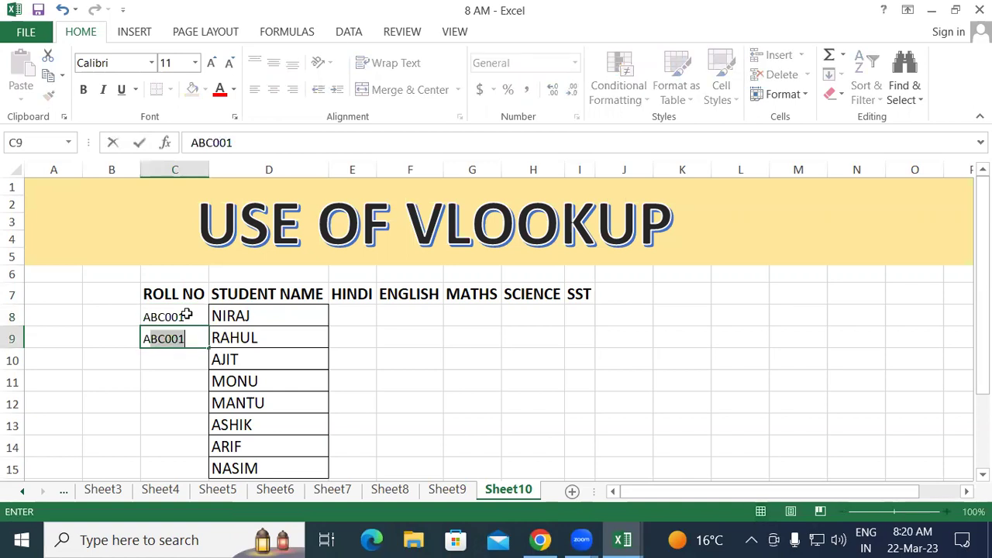
{"action": "type", "text": "2"}
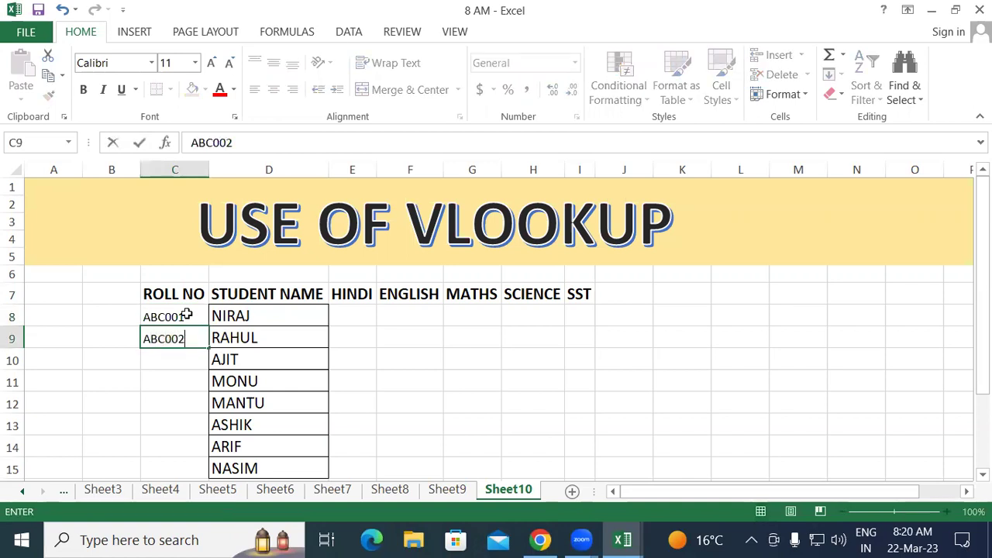
{"action": "key", "text": "Return"}
{"action": "left_click_drag", "start_coordinate": [186, 314], "coordinate": [195, 402]}
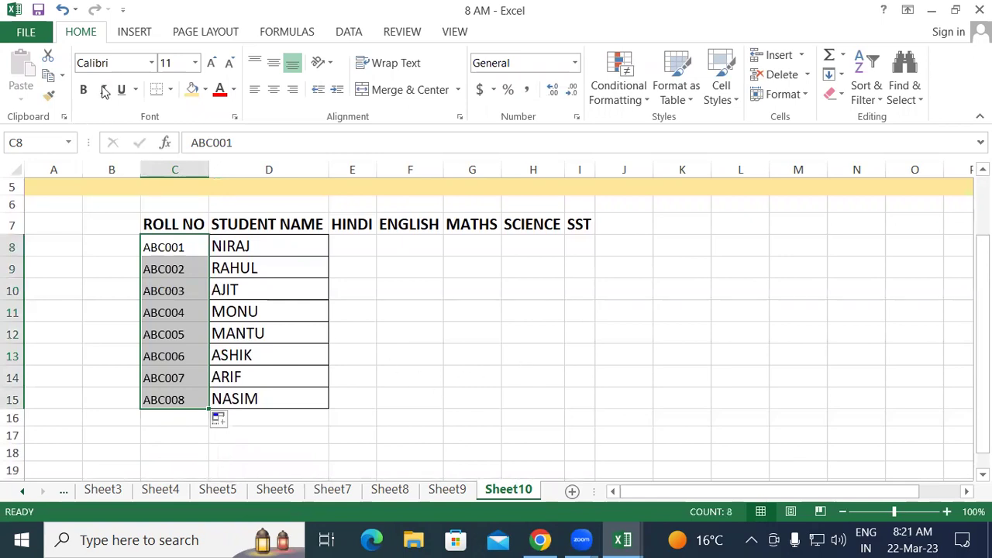
- Enlarge the roll numbers to font size 14 and apply all borders to the range C8:I15
{"action": "left_click", "coordinate": [211, 62]}
{"action": "left_click", "coordinate": [211, 62]}
{"action": "left_click", "coordinate": [467, 295]}
{"action": "left_click_drag", "start_coordinate": [149, 246], "coordinate": [565, 397]}
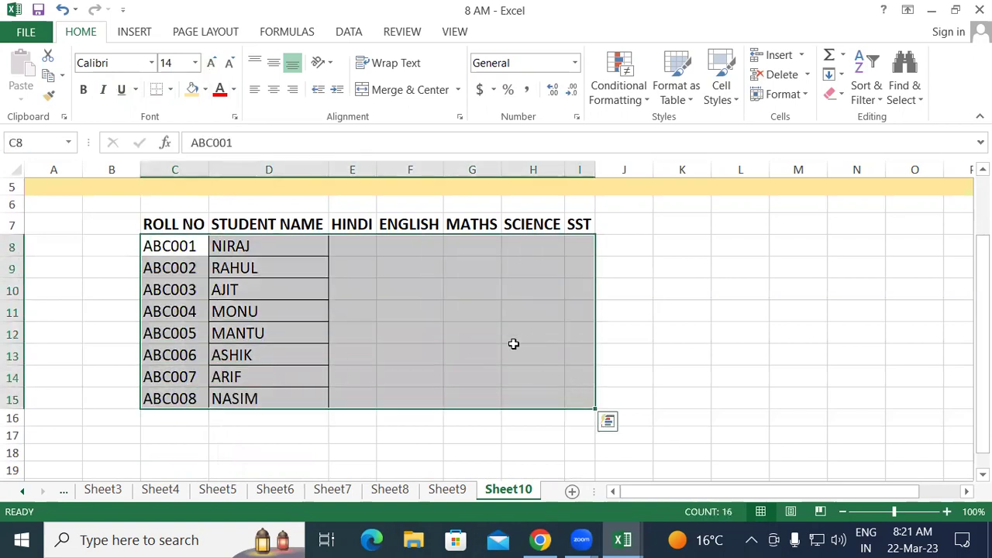
{"action": "left_click", "coordinate": [171, 89]}
{"action": "left_click", "coordinate": [175, 243]}
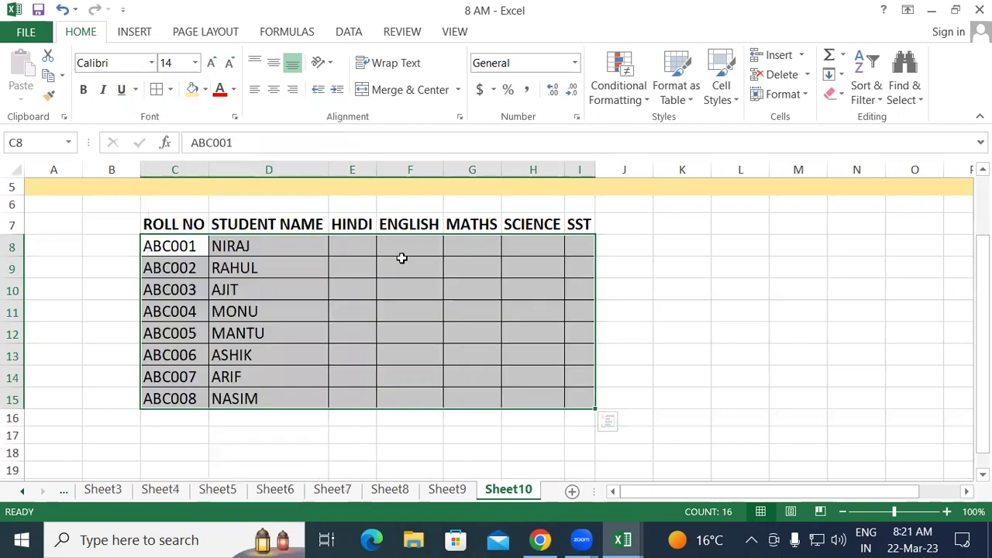
- Enter =RANDBETWEEN(35,85) in E8 and fill it across all subject columns for every student, E8:I15
{"action": "left_click", "coordinate": [368, 242]}
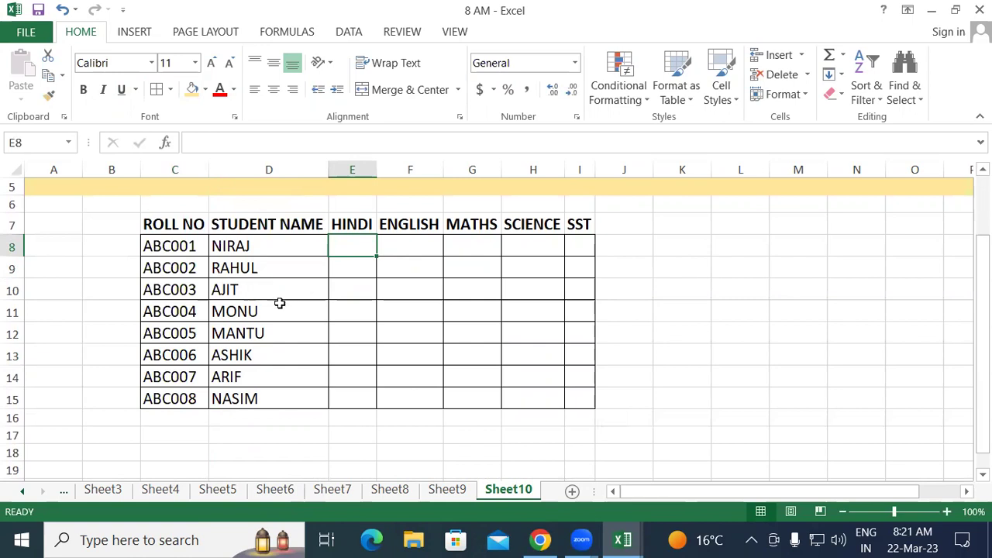
{"action": "type", "text": "=RA"}
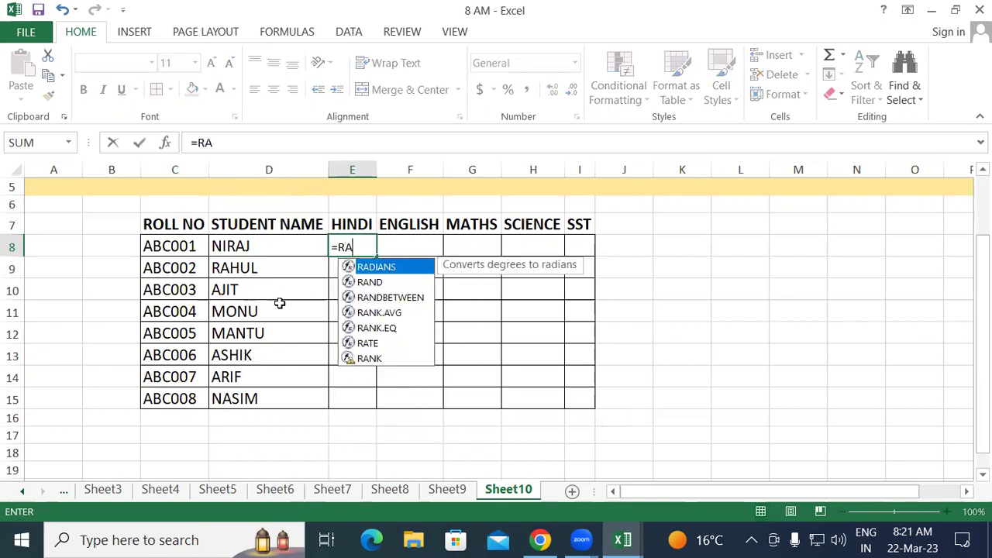
{"action": "type", "text": "ND"}
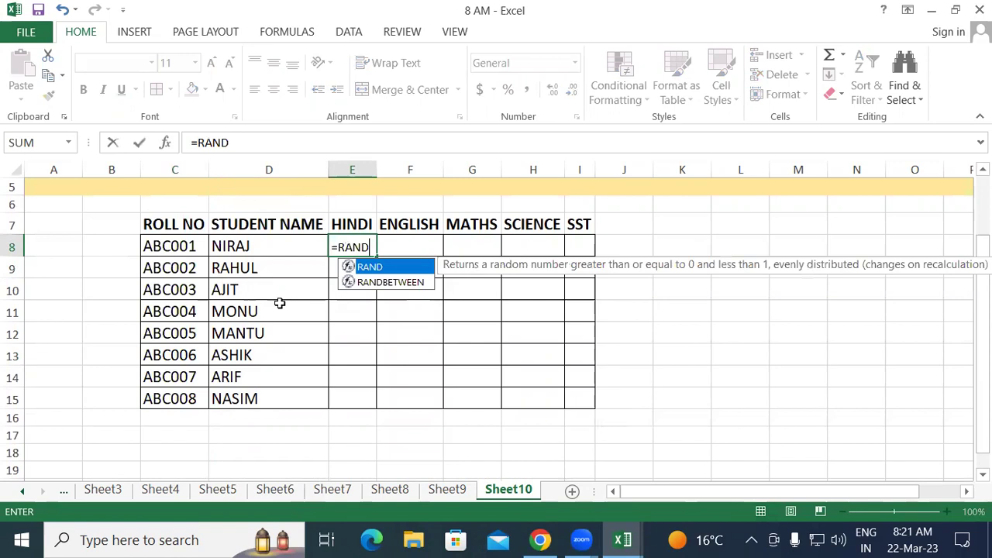
{"action": "key", "text": "Down"}
{"action": "key", "text": "Tab"}
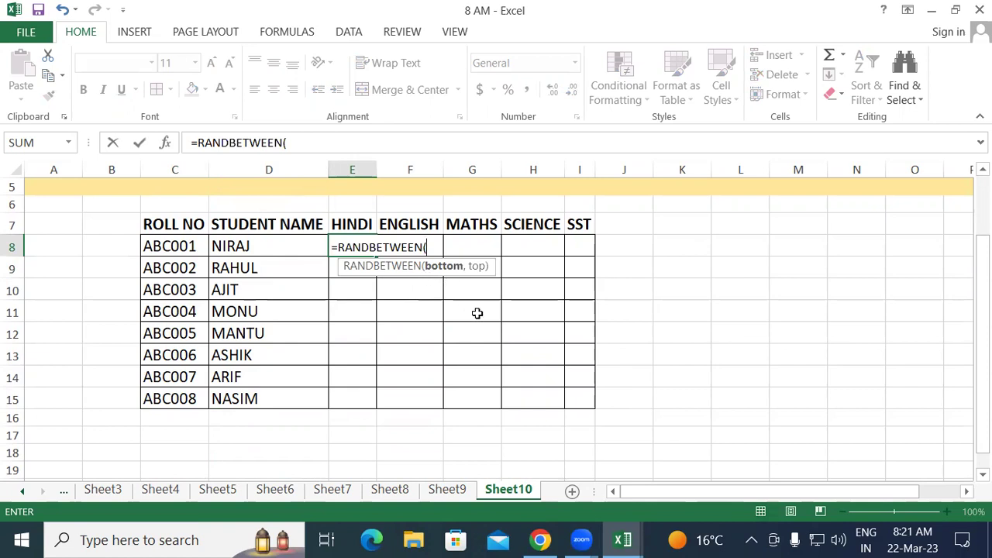
{"action": "type", "text": "35,85"}
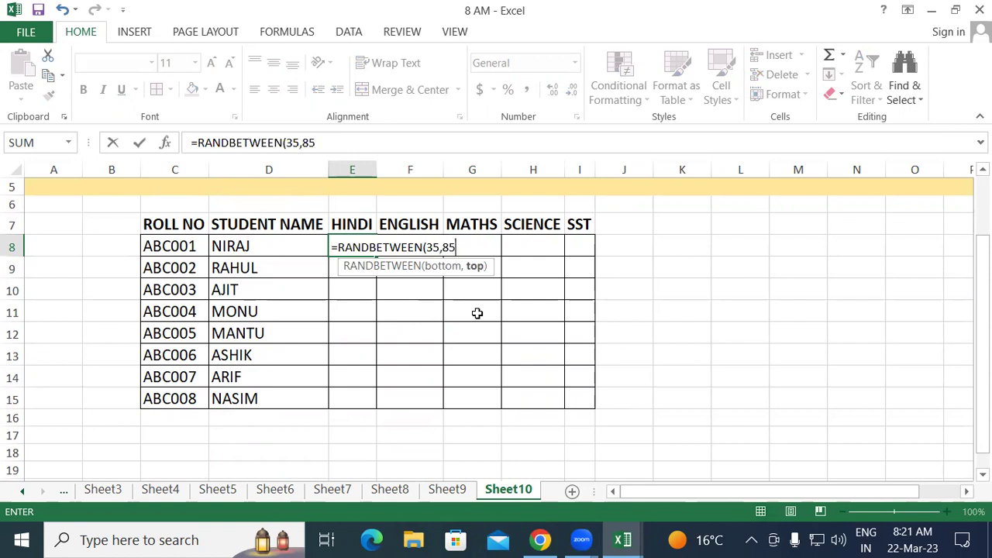
{"action": "type", "text": ")"}
{"action": "key", "text": "Return"}
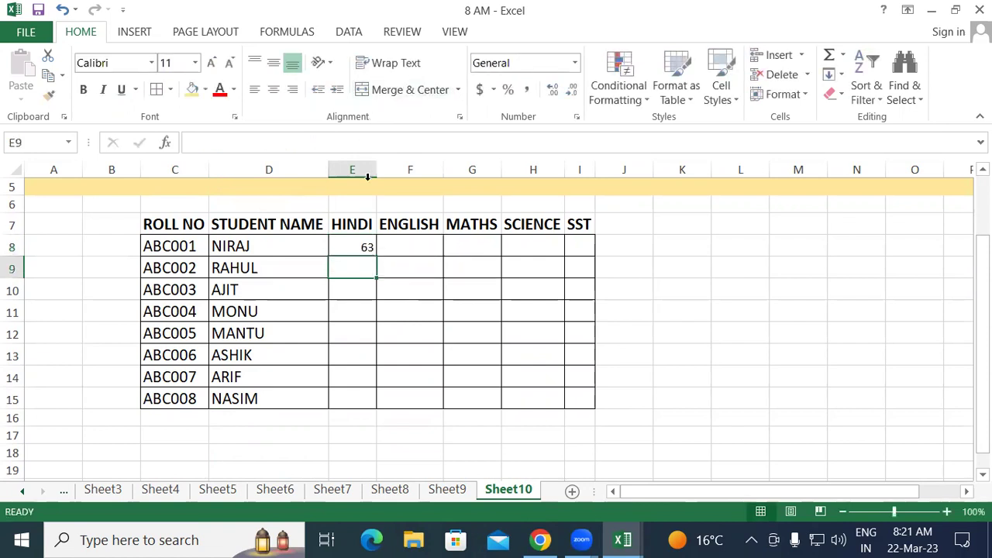
{"action": "left_click", "coordinate": [368, 248]}
{"action": "left_click_drag", "start_coordinate": [375, 256], "coordinate": [586, 385]}
- Replace the random formulas in E8:I15 with static numbers by copying and pasting them as values
{"action": "right_click", "coordinate": [367, 268]}
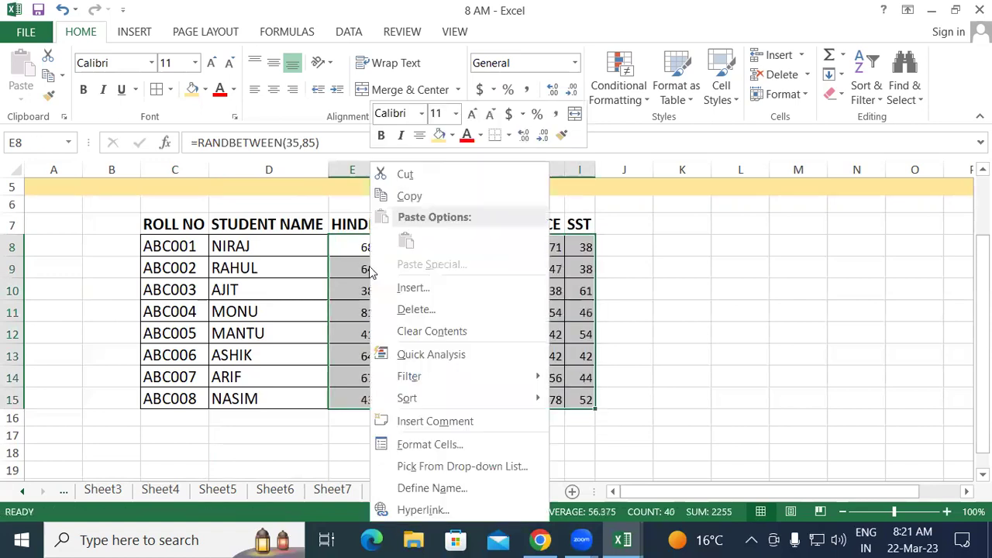
{"action": "left_click", "coordinate": [425, 193]}
{"action": "right_click", "coordinate": [426, 269]}
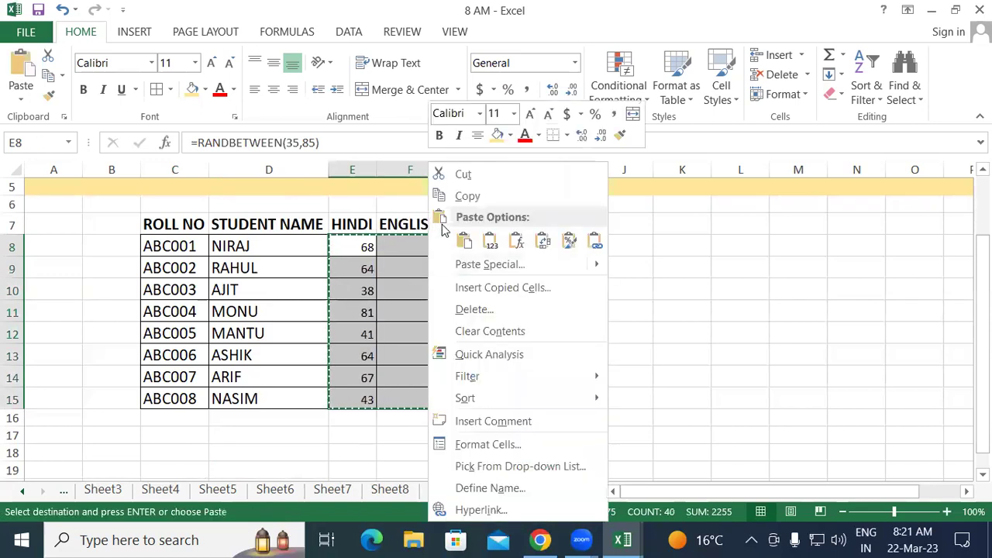
{"action": "left_click", "coordinate": [466, 265]}
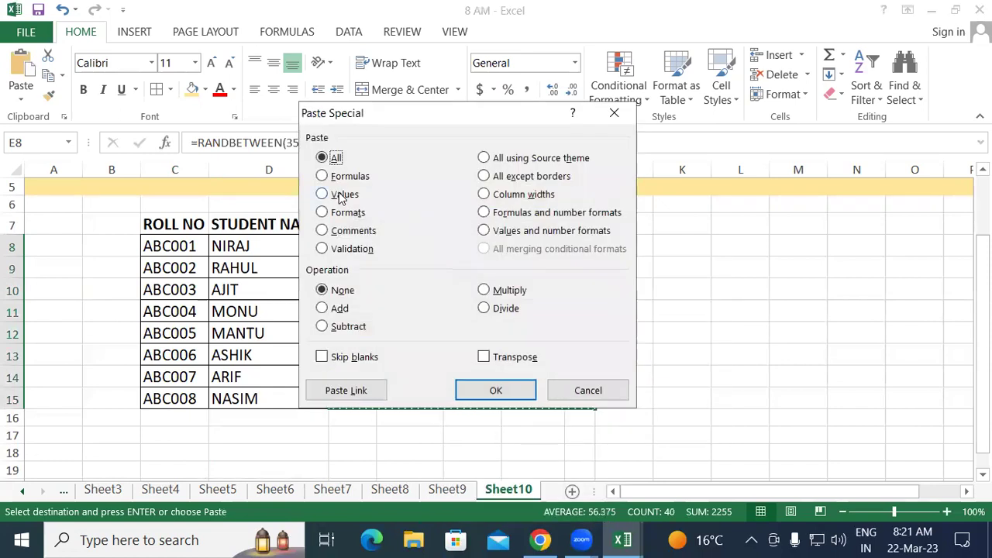
{"action": "left_click", "coordinate": [341, 194]}
{"action": "left_click", "coordinate": [496, 389]}
{"action": "left_click", "coordinate": [775, 250]}
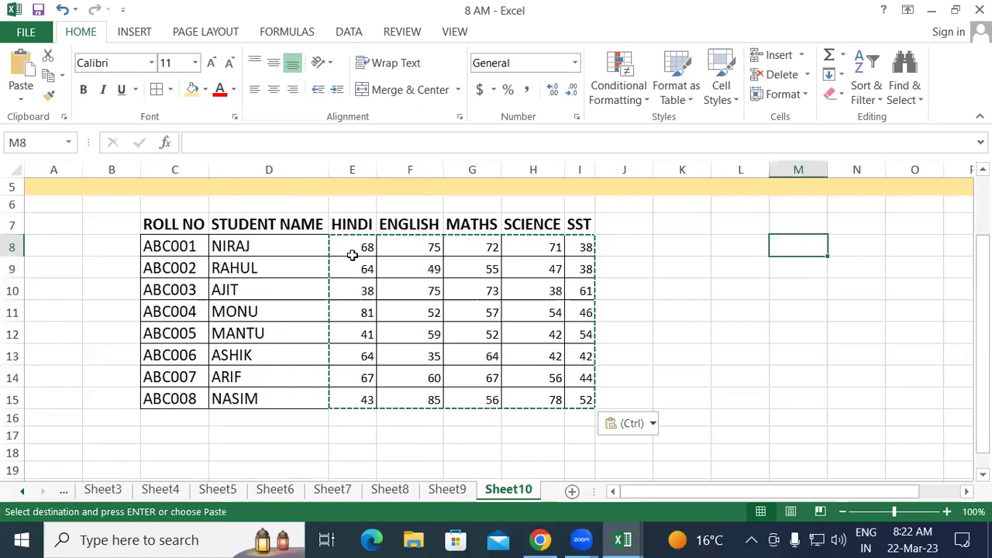
- Increase the font size of the marks in E8:I15 to 14
{"action": "left_click_drag", "start_coordinate": [355, 259], "coordinate": [573, 394]}
{"action": "left_click", "coordinate": [211, 62]}
{"action": "left_click", "coordinate": [210, 62]}
{"action": "left_click", "coordinate": [799, 397]}
- Colour the header row C7:I7 red and apply all borders to it
{"action": "left_click_drag", "start_coordinate": [164, 222], "coordinate": [581, 224]}
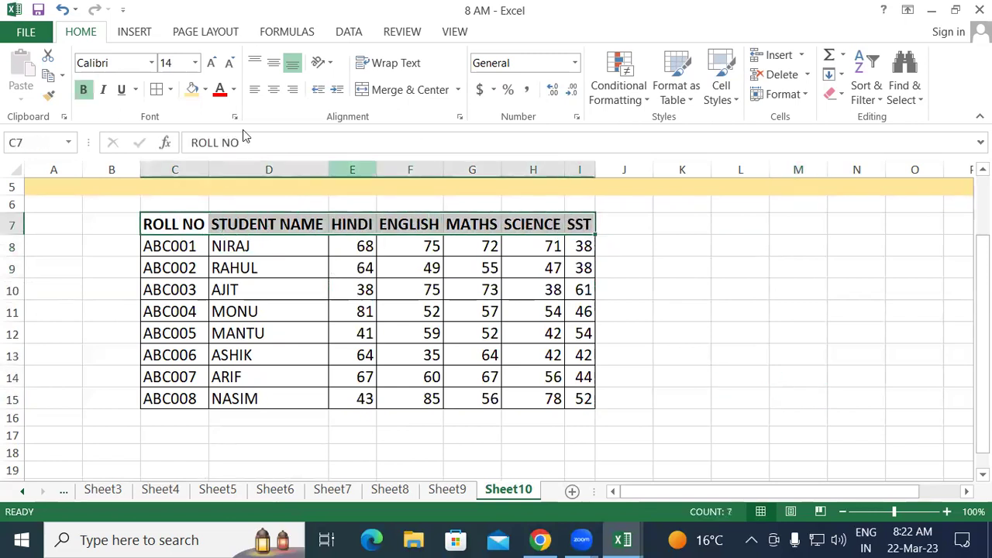
{"action": "left_click", "coordinate": [220, 89]}
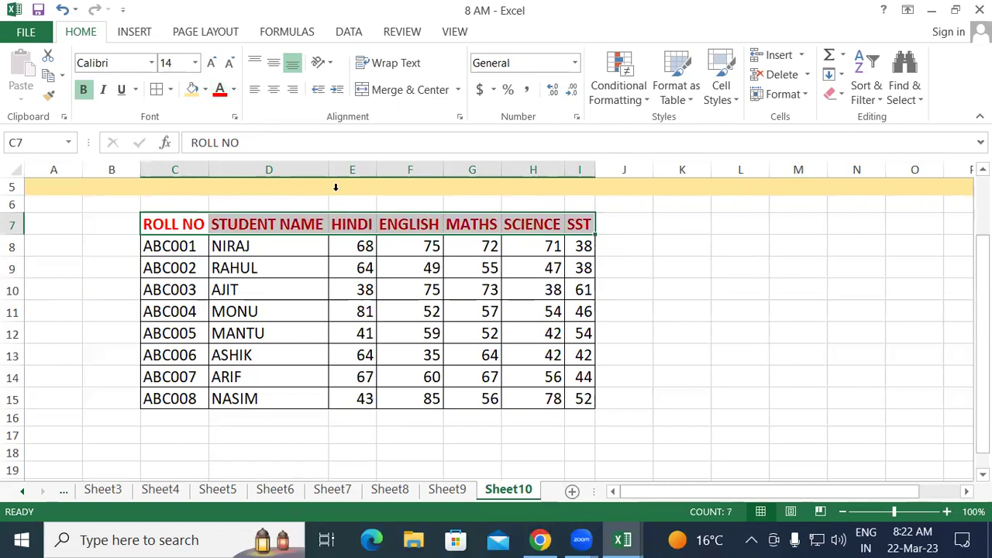
{"action": "left_click", "coordinate": [407, 310]}
{"action": "left_click_drag", "start_coordinate": [180, 220], "coordinate": [575, 224]}
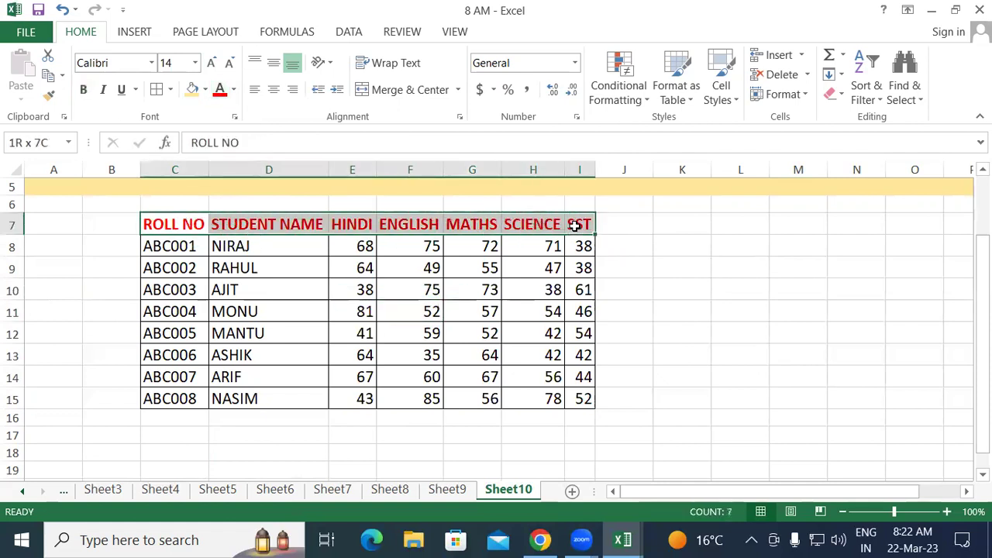
{"action": "left_click", "coordinate": [451, 312]}
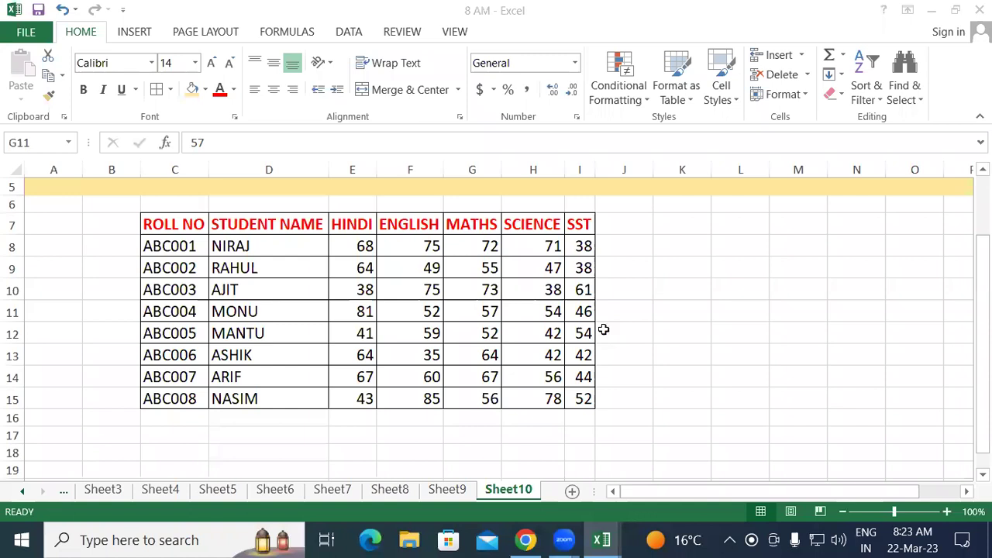
{"action": "left_click", "coordinate": [492, 405]}
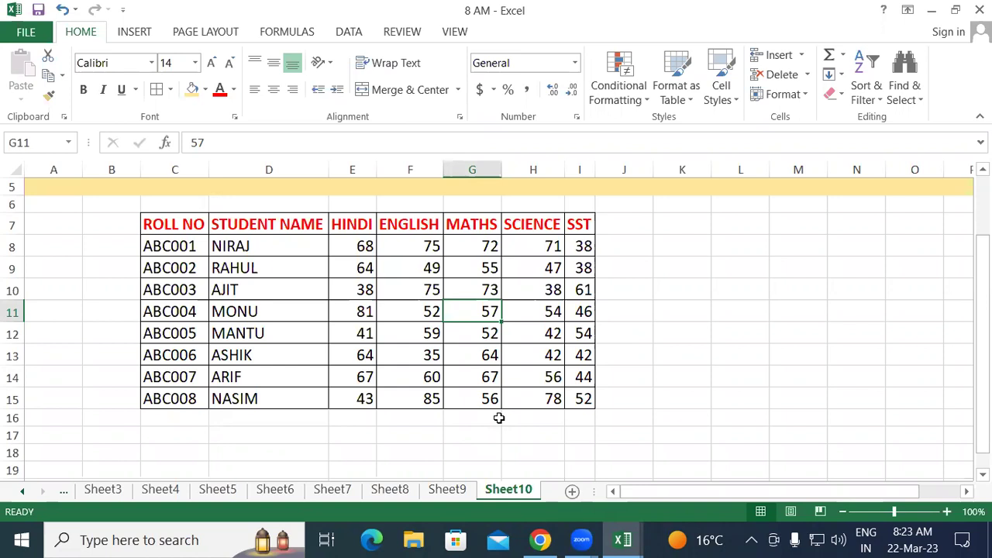
{"action": "left_click_drag", "start_coordinate": [166, 226], "coordinate": [586, 223]}
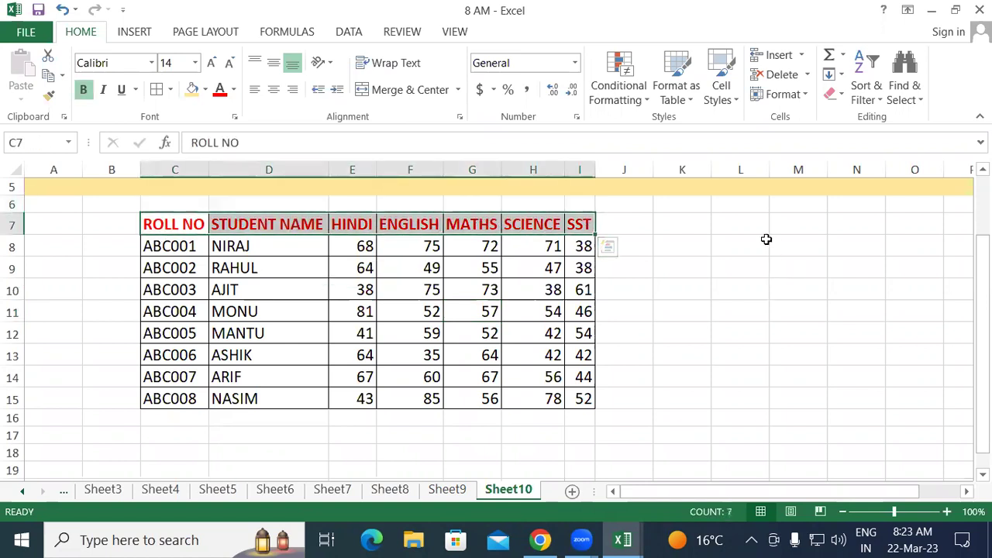
{"action": "left_click_drag", "start_coordinate": [741, 224], "coordinate": [741, 417]}
{"action": "left_click_drag", "start_coordinate": [155, 226], "coordinate": [585, 223]}
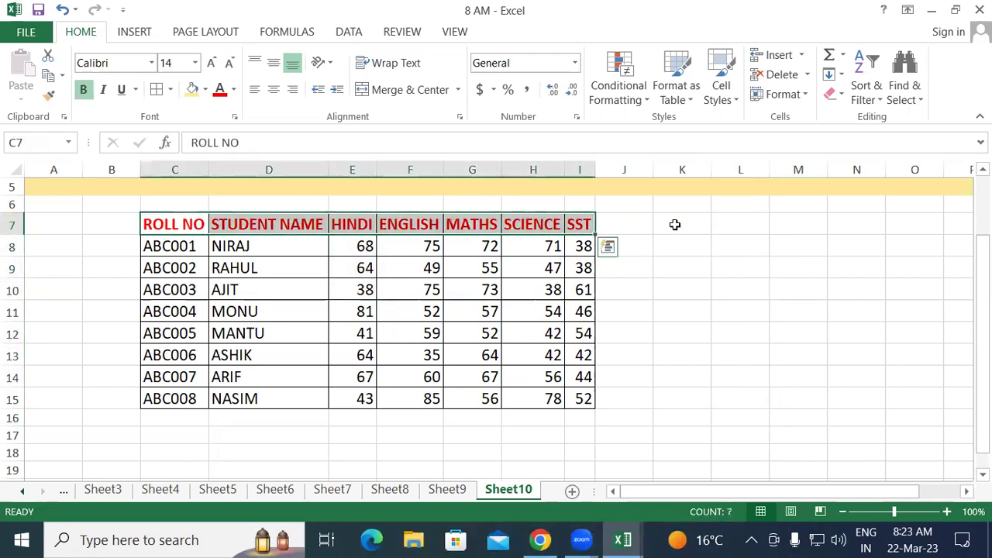
{"action": "left_click_drag", "start_coordinate": [683, 221], "coordinate": [707, 402]}
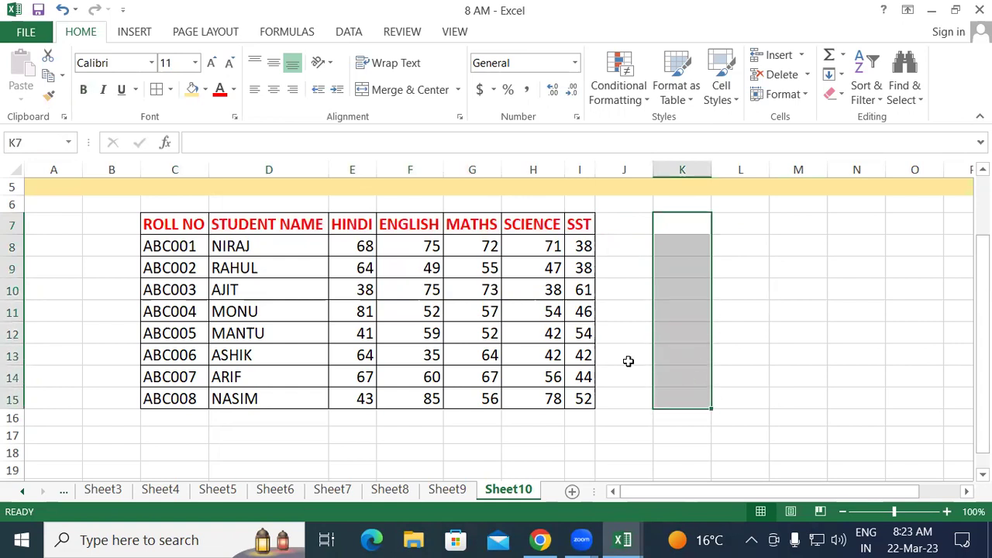
{"action": "left_click_drag", "start_coordinate": [156, 221], "coordinate": [309, 221]}
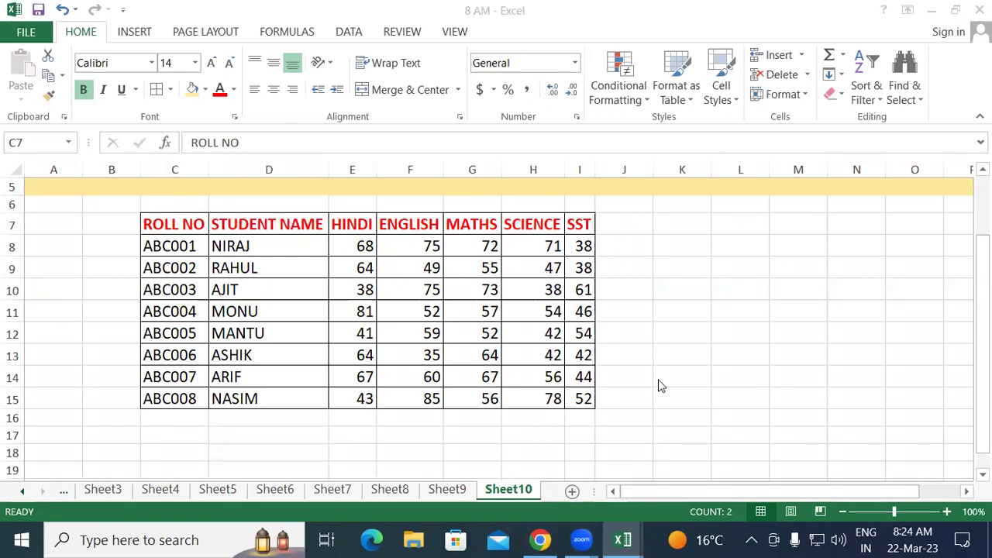
{"action": "left_click", "coordinate": [701, 340]}
{"action": "left_click", "coordinate": [176, 224]}
{"action": "left_click_drag", "start_coordinate": [175, 224], "coordinate": [541, 219]}
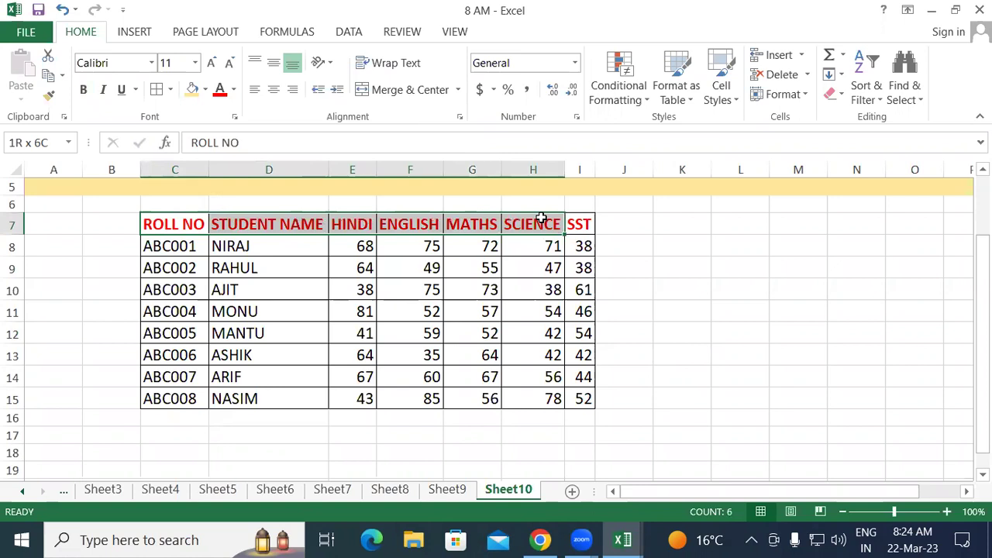
{"action": "left_click", "coordinate": [781, 307]}
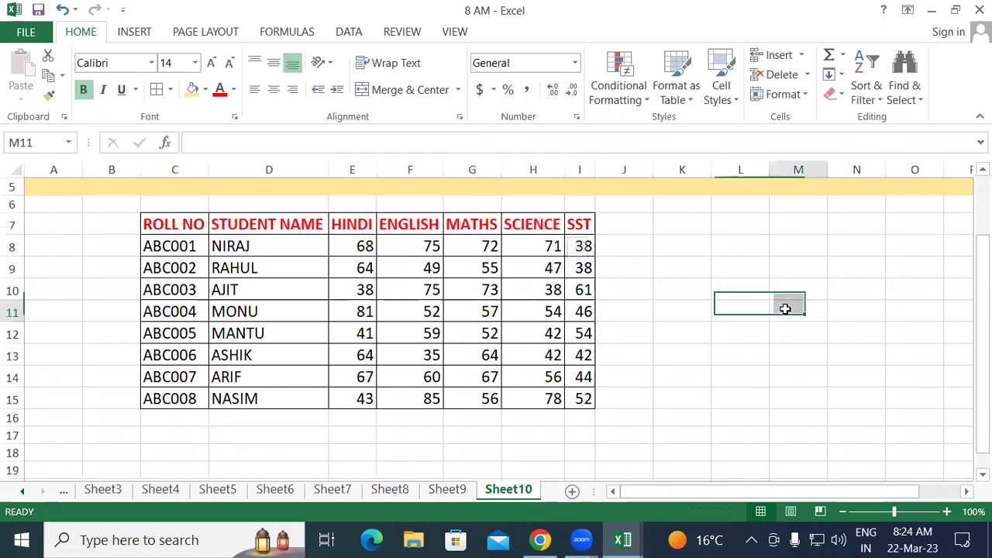
{"action": "left_click", "coordinate": [694, 226]}
{"action": "left_click", "coordinate": [696, 251]}
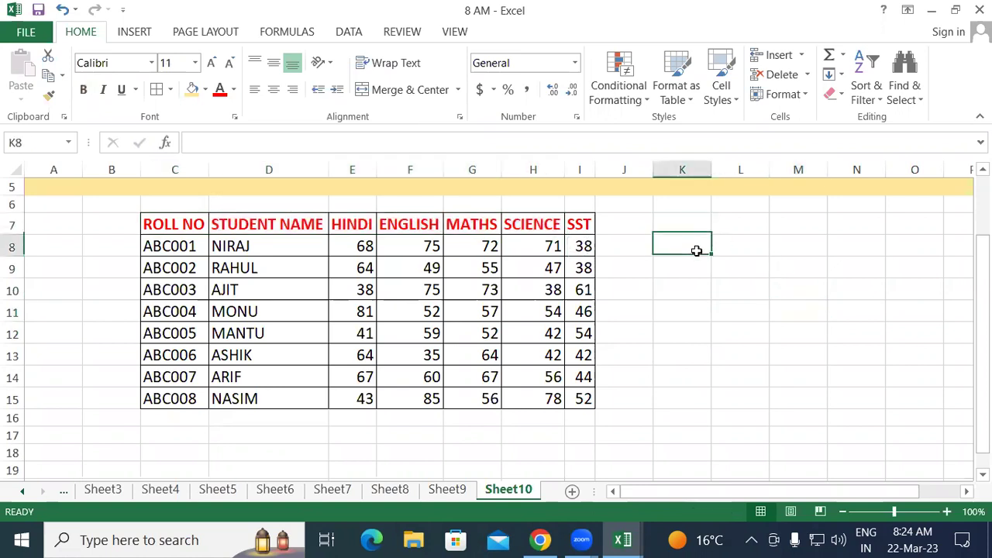
{"action": "left_click", "coordinate": [697, 265]}
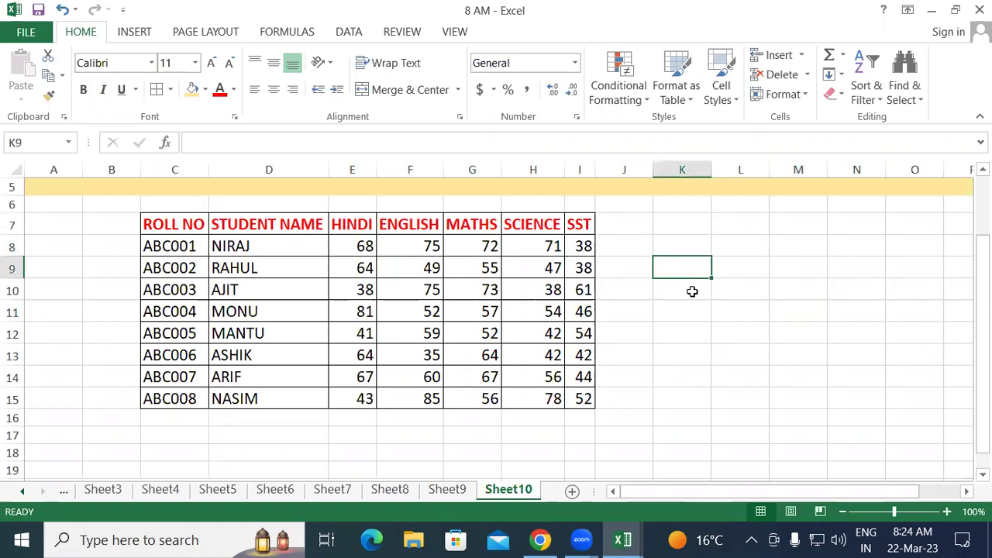
{"action": "left_click", "coordinate": [692, 291]}
{"action": "left_click", "coordinate": [691, 313]}
{"action": "left_click", "coordinate": [687, 349]}
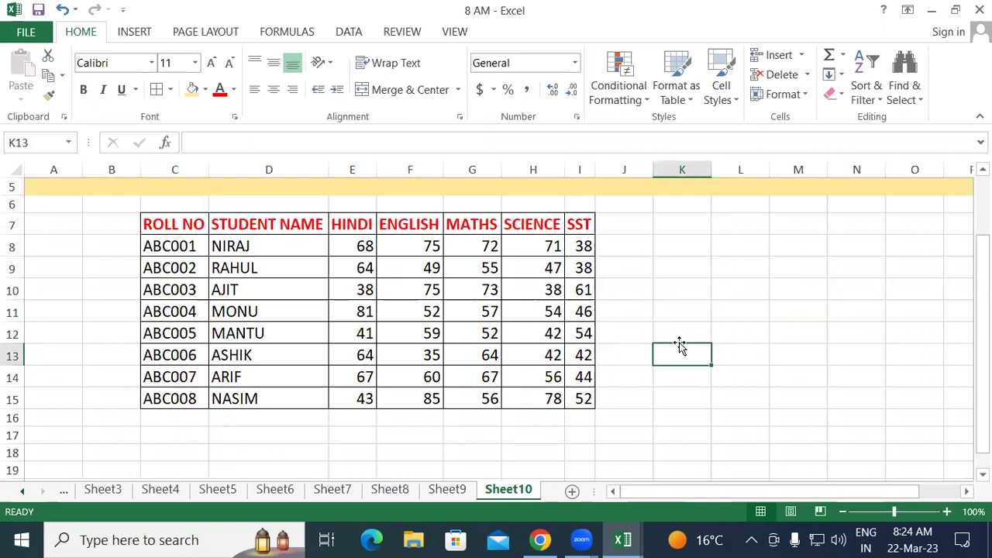
- Copy the header row C7:I7 and paste it transposed as a vertical list starting in K7
{"action": "left_click_drag", "start_coordinate": [148, 227], "coordinate": [575, 224]}
{"action": "right_click", "coordinate": [545, 224]}
{"action": "left_click", "coordinate": [583, 196]}
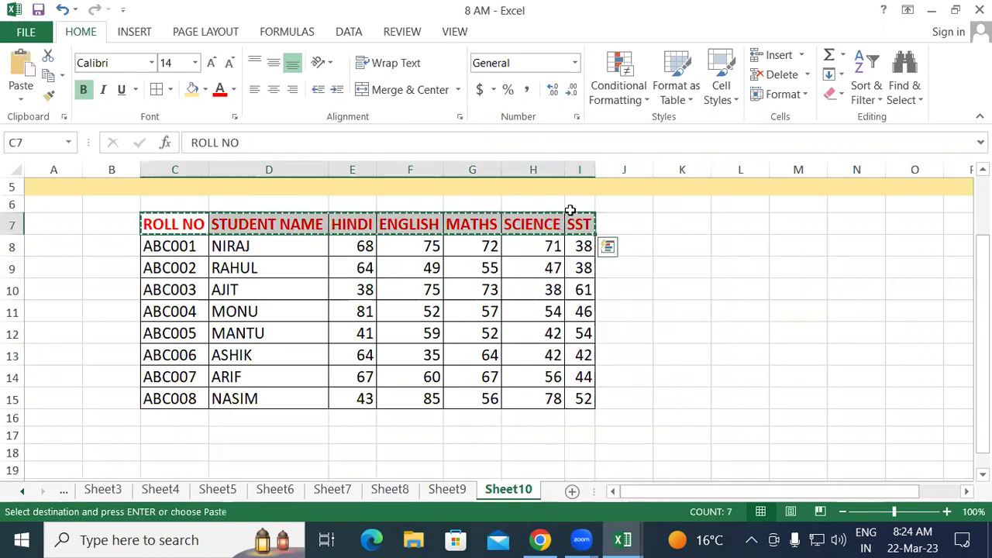
{"action": "left_click", "coordinate": [689, 226]}
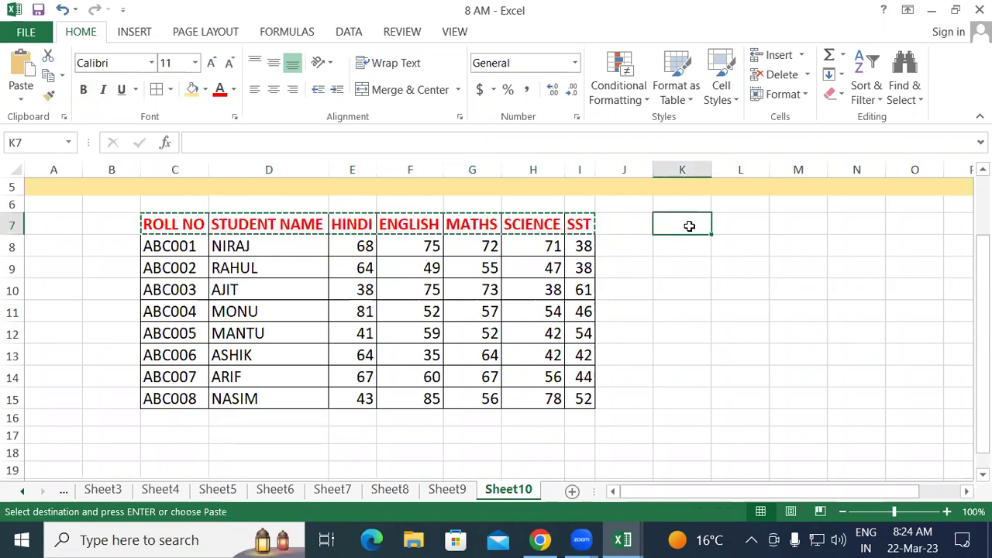
{"action": "right_click", "coordinate": [689, 226]}
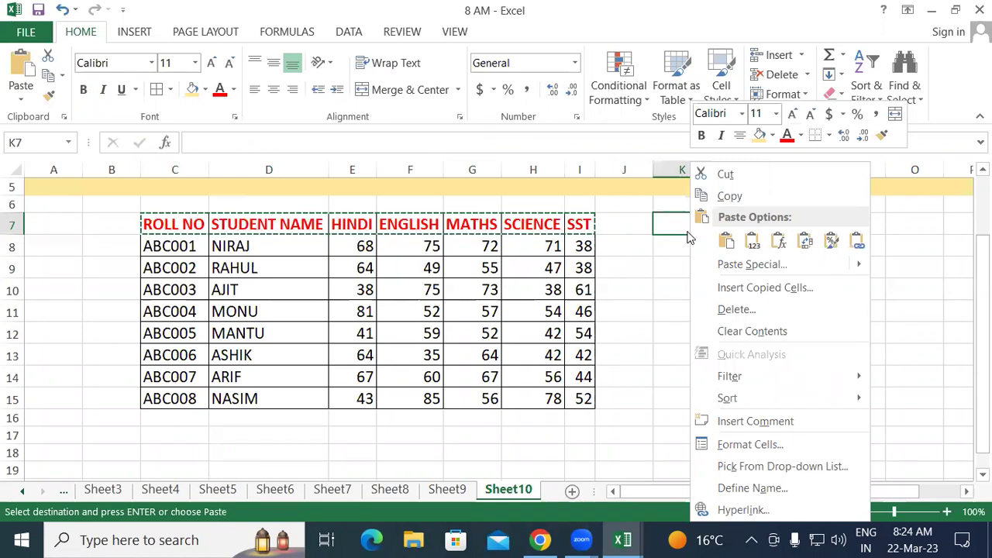
{"action": "left_click", "coordinate": [729, 265]}
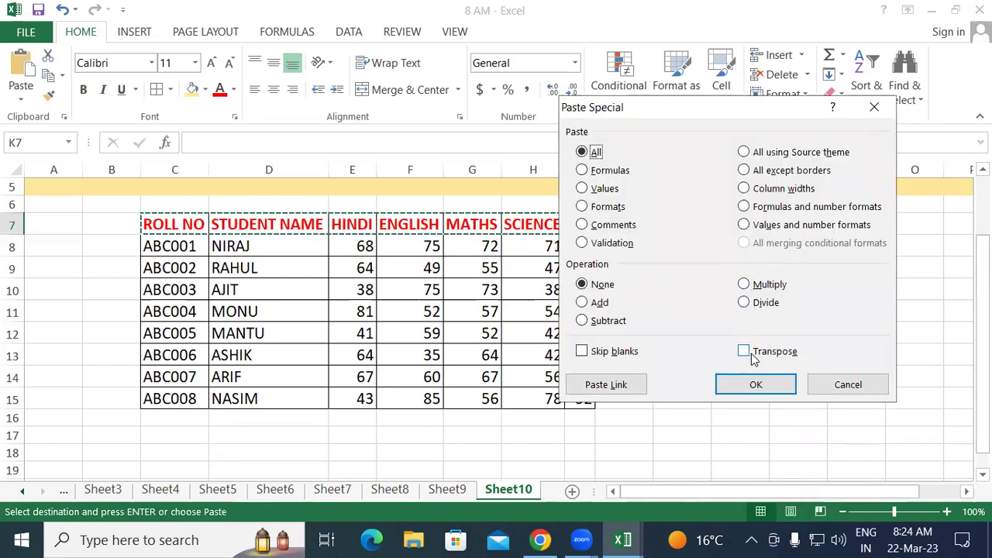
{"action": "left_click", "coordinate": [753, 355]}
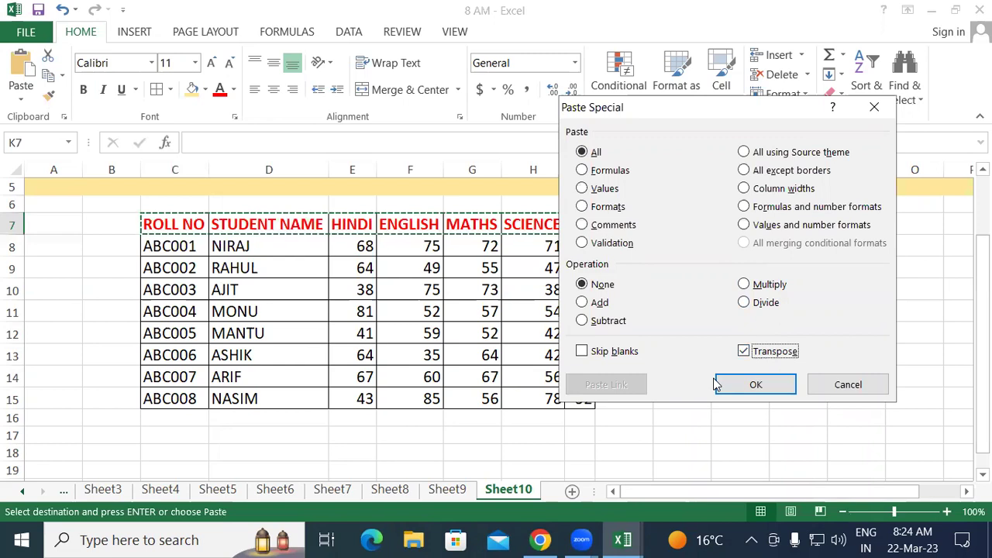
{"action": "left_click", "coordinate": [785, 386]}
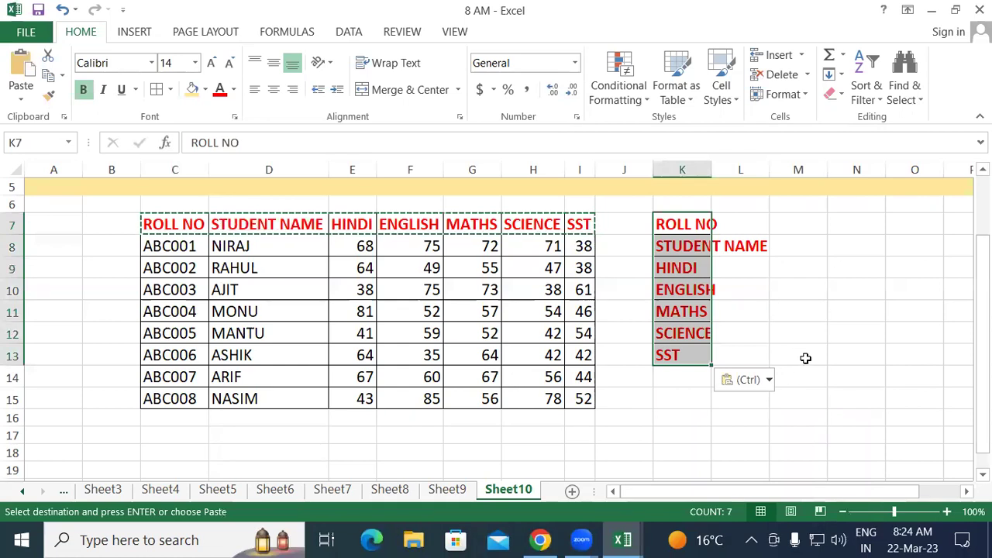
- Auto-fit the width of column K to the pasted headers
{"action": "left_click", "coordinate": [686, 169]}
{"action": "double_click", "coordinate": [711, 169]}
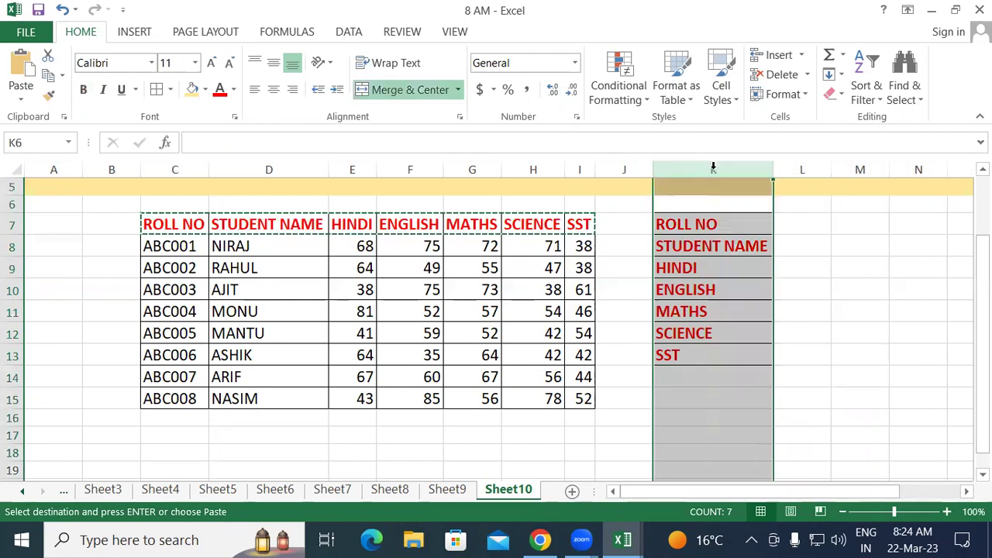
{"action": "left_click", "coordinate": [799, 338]}
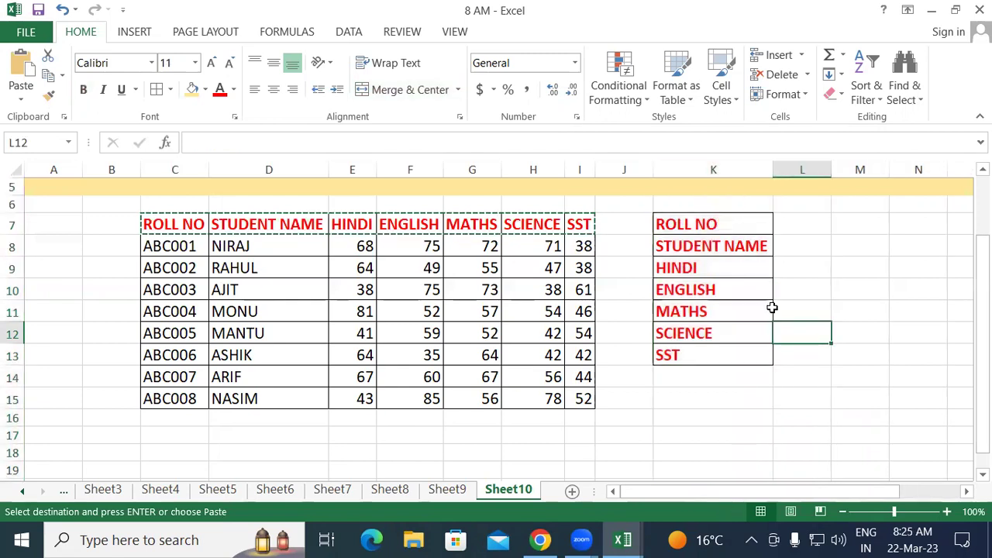
{"action": "left_click", "coordinate": [727, 224]}
{"action": "left_click", "coordinate": [729, 246]}
{"action": "left_click", "coordinate": [730, 271]}
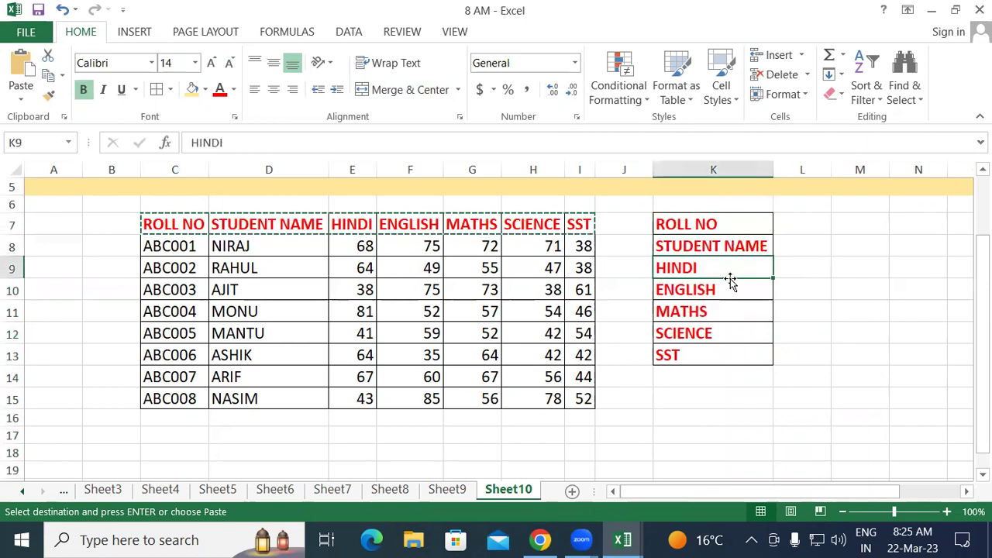
{"action": "left_click", "coordinate": [727, 350]}
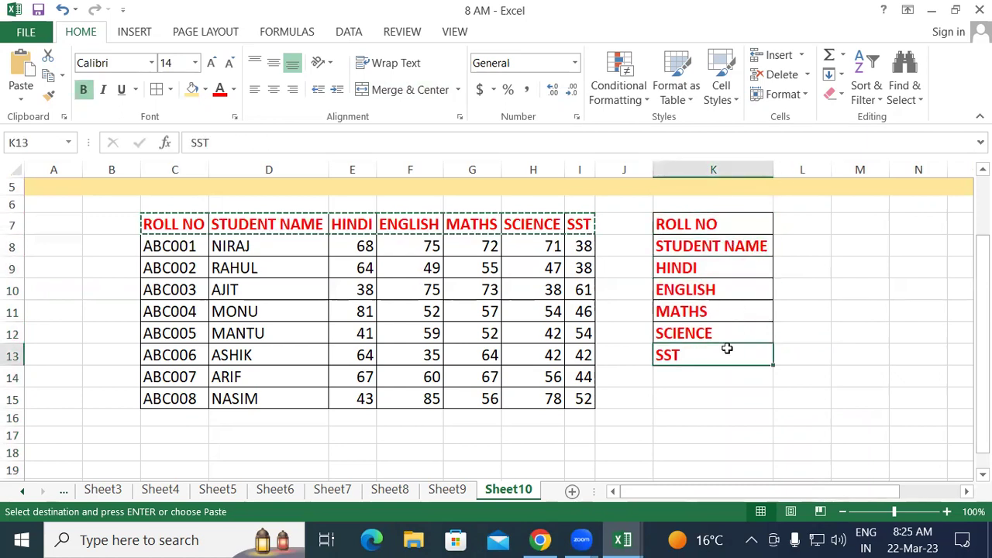
{"action": "key", "text": "Return"}
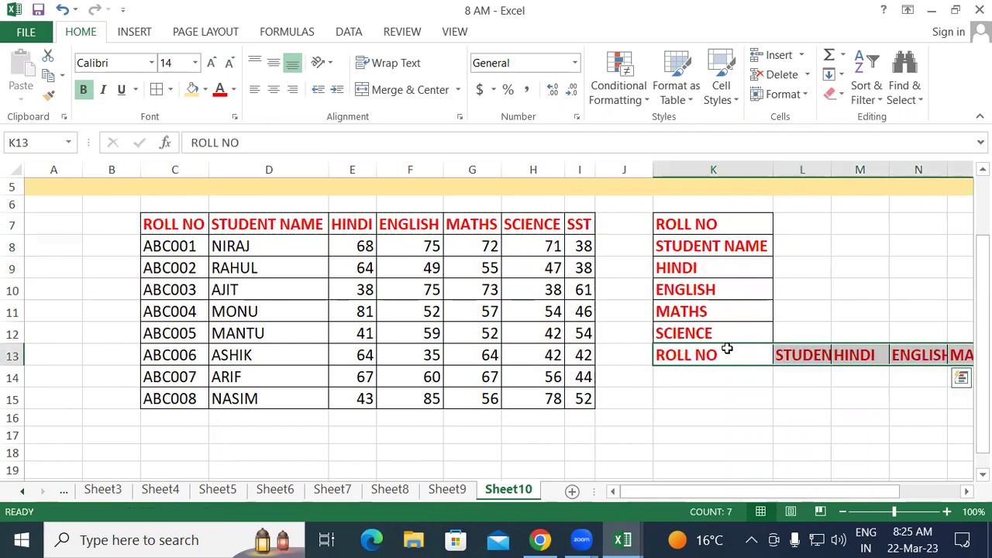
{"action": "key", "text": "ctrl+z"}
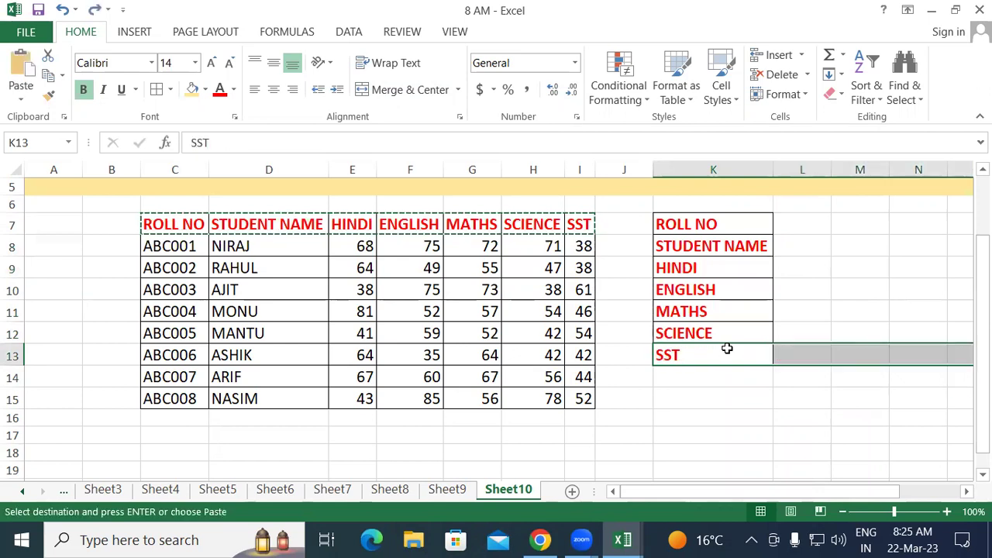
{"action": "left_click", "coordinate": [727, 350]}
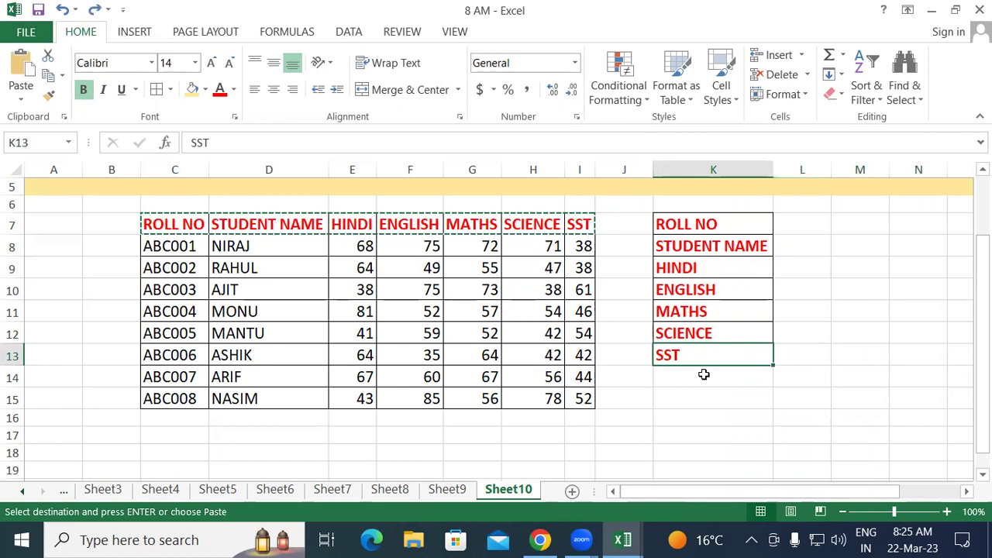
- Add the labels TOTAL MARK in K14 and PERCENTAGE in K15 below the transposed headers
{"action": "left_click", "coordinate": [703, 375]}
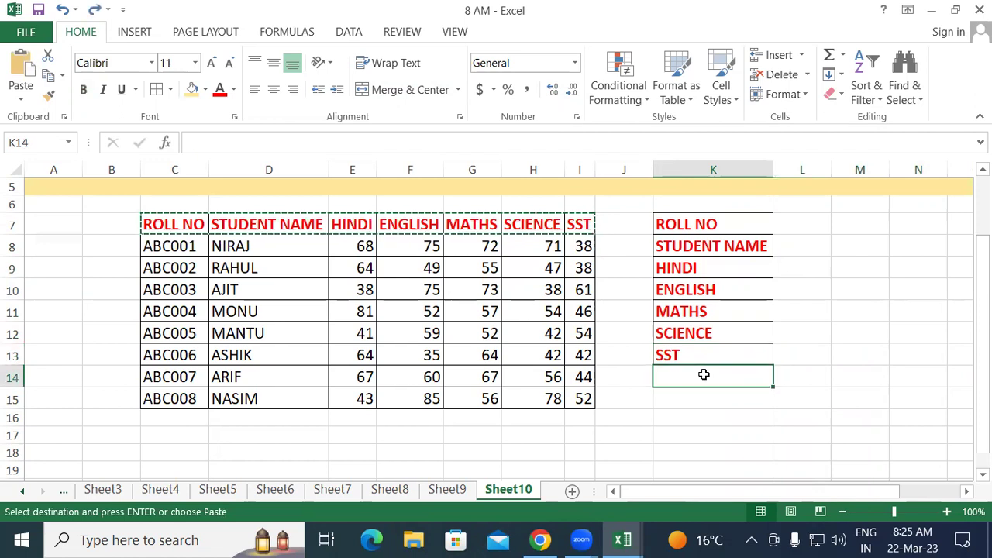
{"action": "type", "text": "TO"}
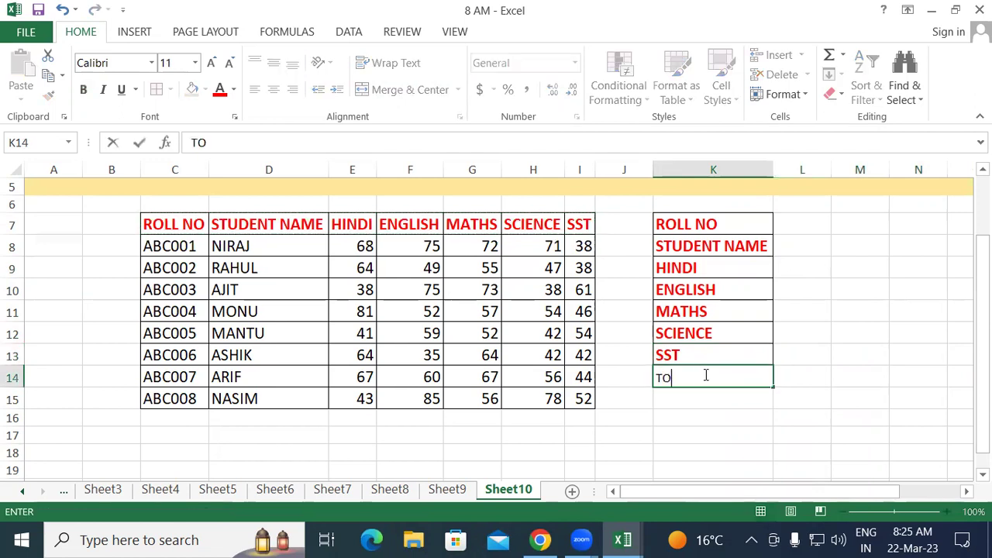
{"action": "type", "text": "TAL MARK"}
{"action": "key", "text": "Return"}
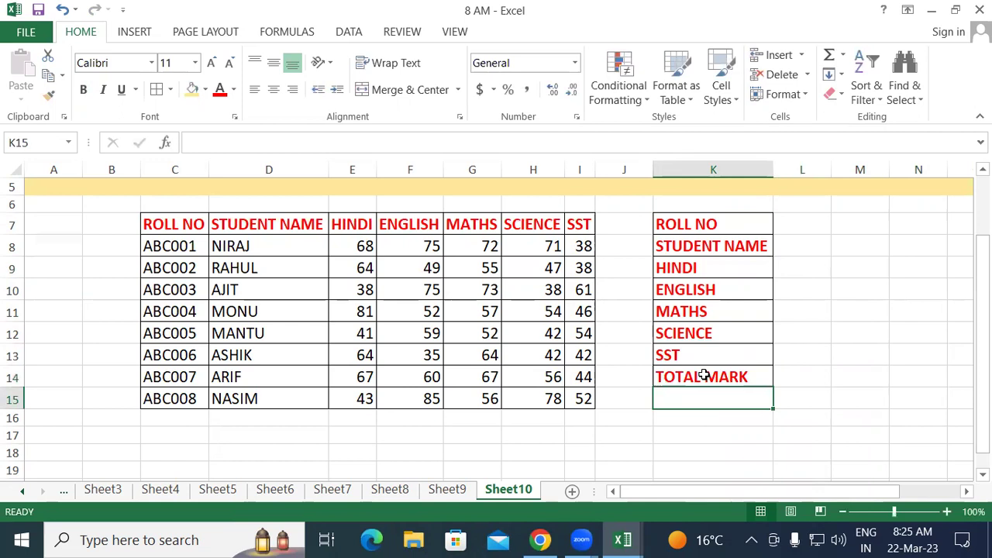
{"action": "type", "text": "PERCENTAGE"}
{"action": "key", "text": "Return"}
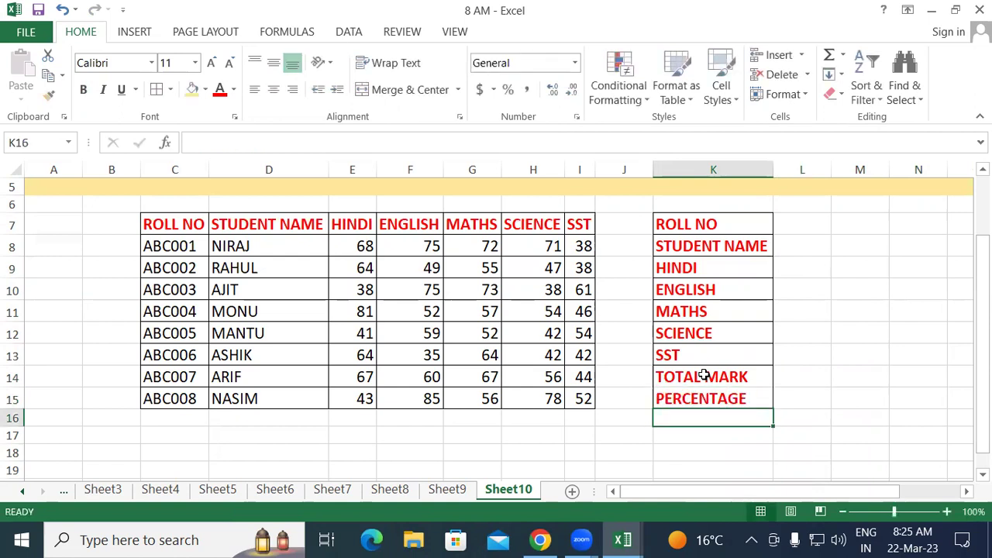
- Apply all borders to the TOTAL MARK and PERCENTAGE cells, K14:K15
{"action": "left_click", "coordinate": [432, 355]}
{"action": "double_click", "coordinate": [873, 311]}
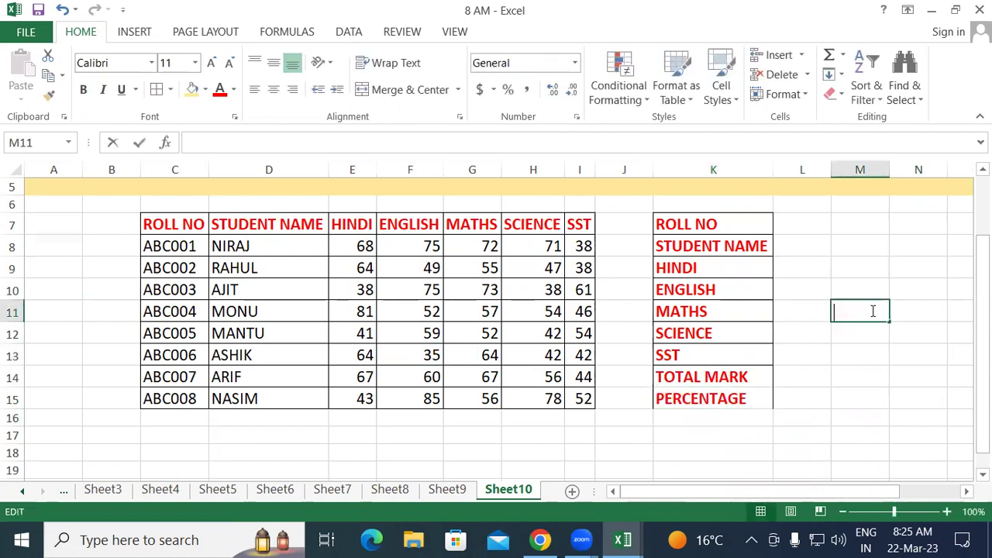
{"action": "left_click_drag", "start_coordinate": [711, 377], "coordinate": [713, 393]}
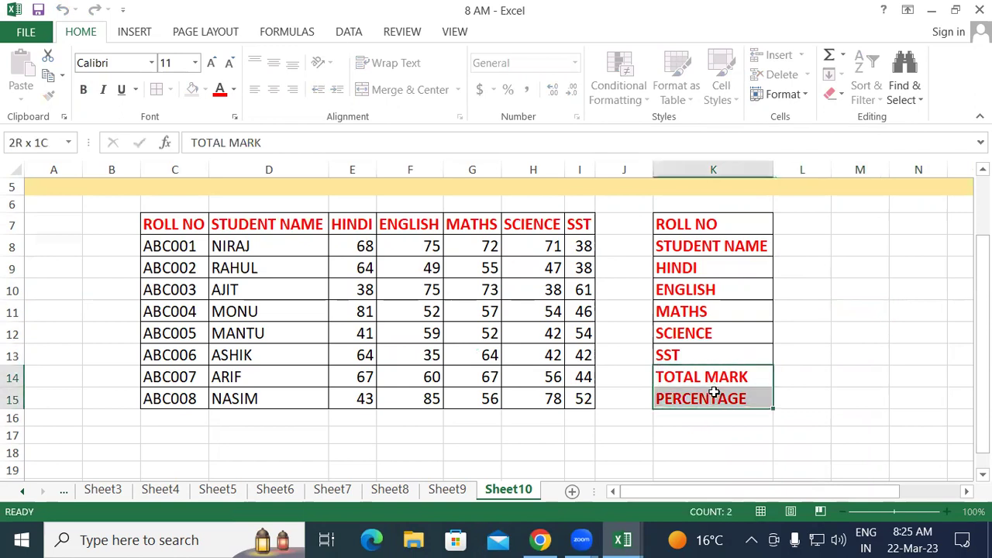
{"action": "left_click", "coordinate": [159, 92]}
- Copy the first roll number from C8 and paste it into L7 beside the ROLL NO label
{"action": "left_click", "coordinate": [785, 222]}
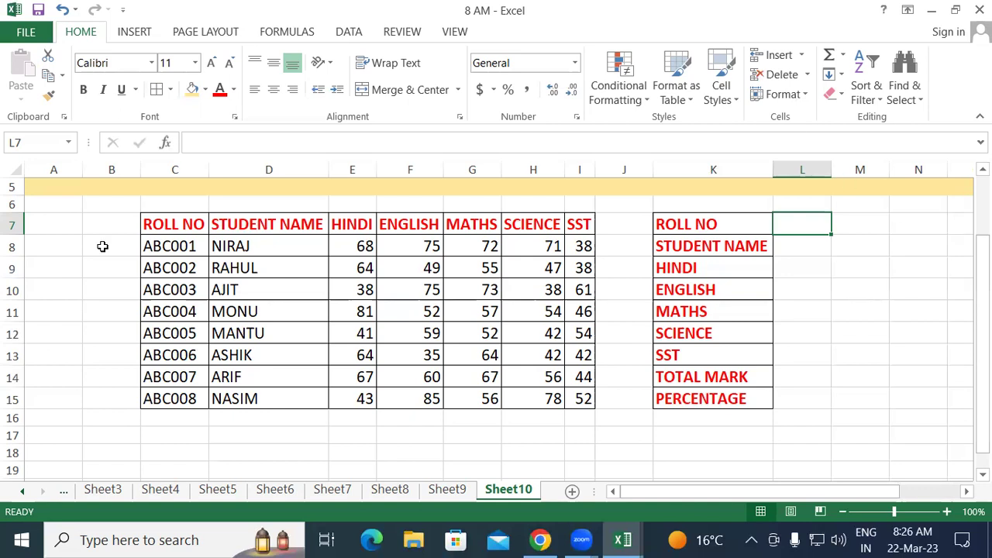
{"action": "left_click", "coordinate": [152, 246]}
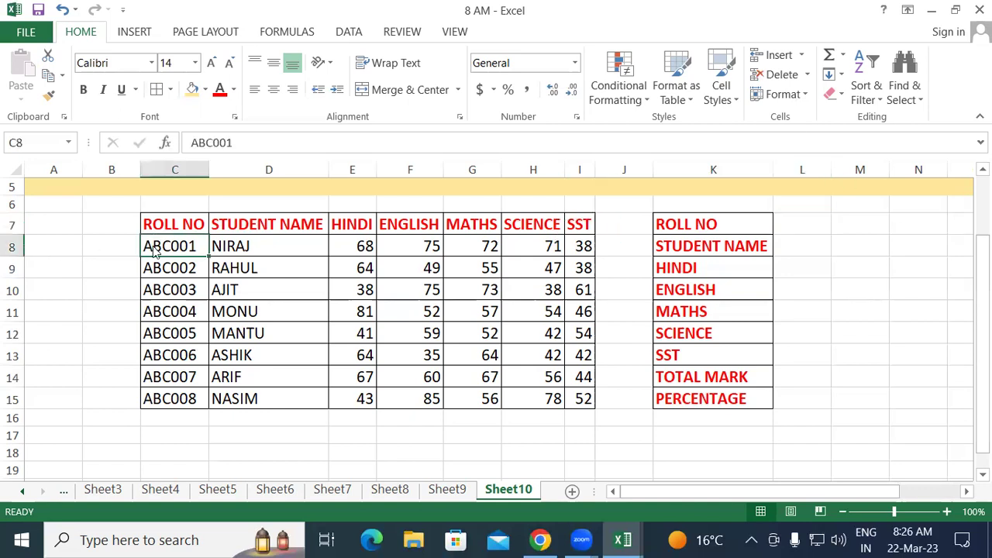
{"action": "right_click", "coordinate": [153, 246]}
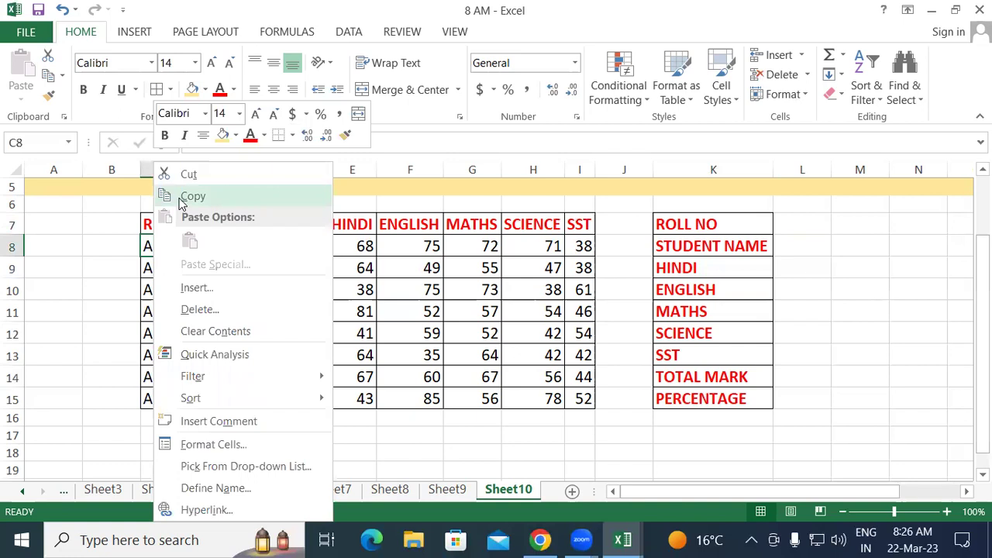
{"action": "left_click", "coordinate": [180, 197]}
{"action": "left_click", "coordinate": [815, 224]}
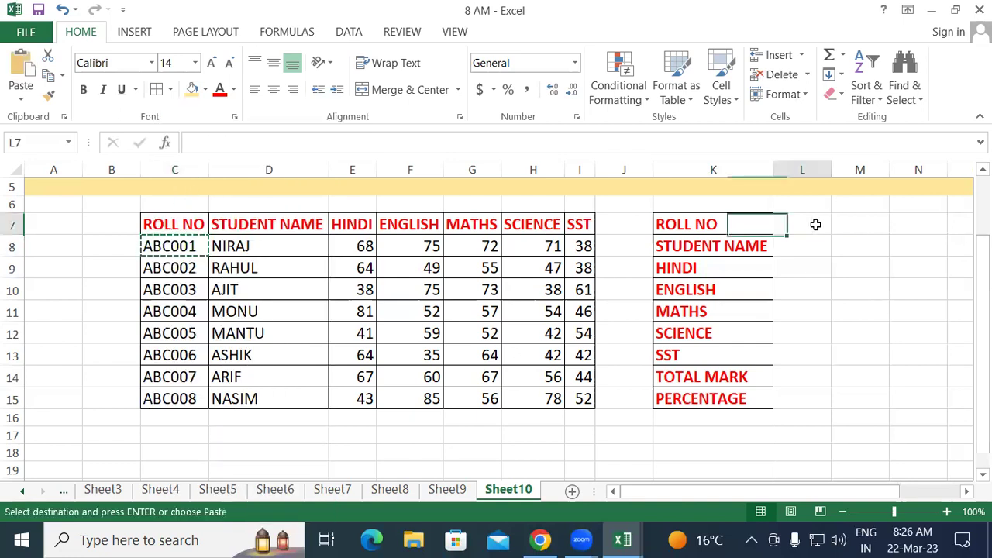
{"action": "right_click", "coordinate": [816, 224]}
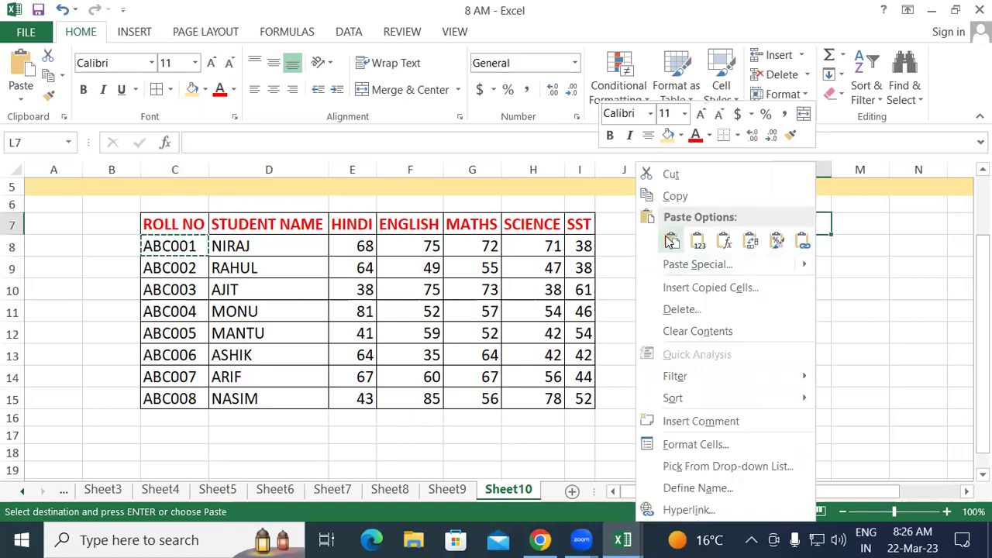
{"action": "left_click", "coordinate": [669, 242]}
{"action": "left_click", "coordinate": [789, 248]}
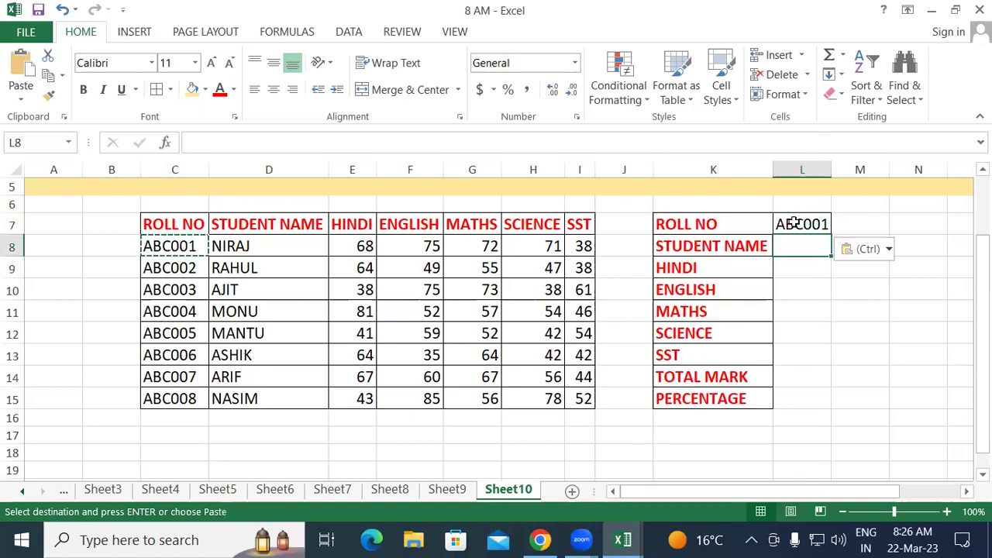
{"action": "left_click", "coordinate": [793, 225]}
{"action": "left_click", "coordinate": [799, 243]}
{"action": "left_click", "coordinate": [801, 266]}
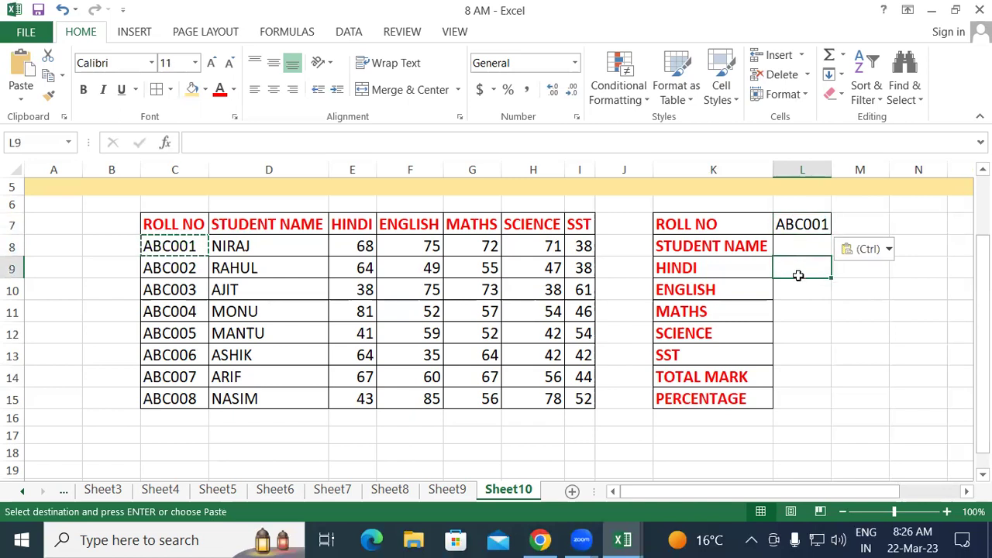
{"action": "left_click", "coordinate": [799, 286]}
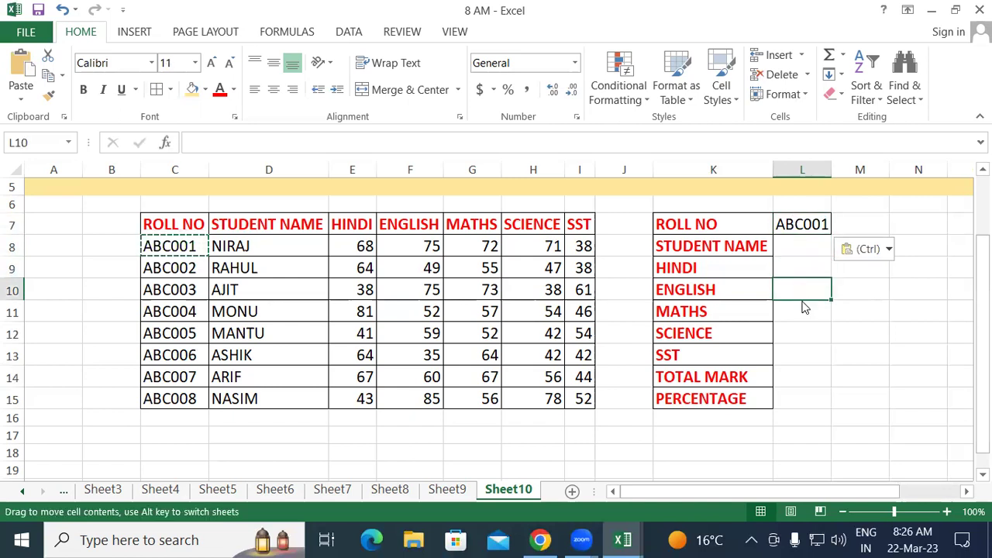
{"action": "left_click", "coordinate": [801, 311]}
{"action": "left_click", "coordinate": [798, 327]}
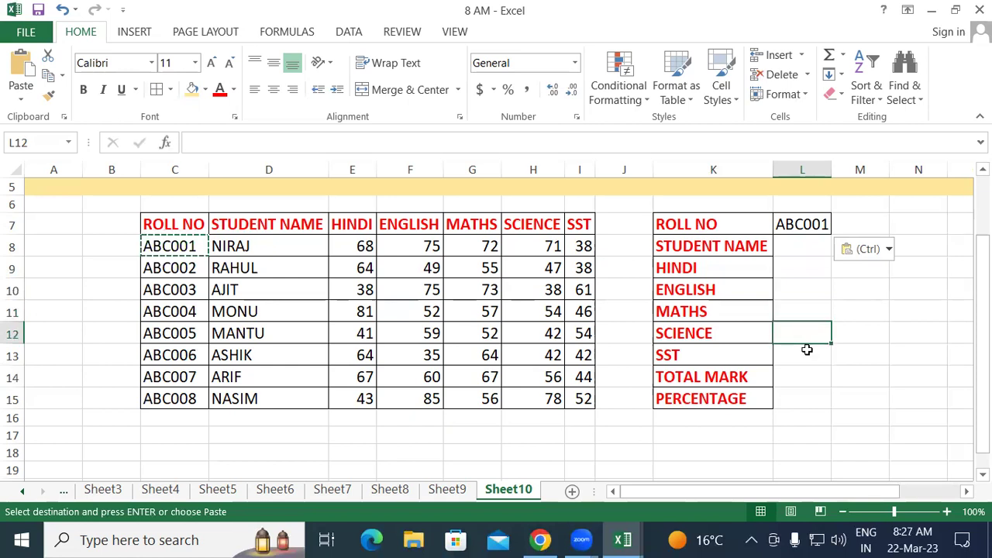
{"action": "left_click", "coordinate": [807, 351]}
{"action": "left_click", "coordinate": [810, 379]}
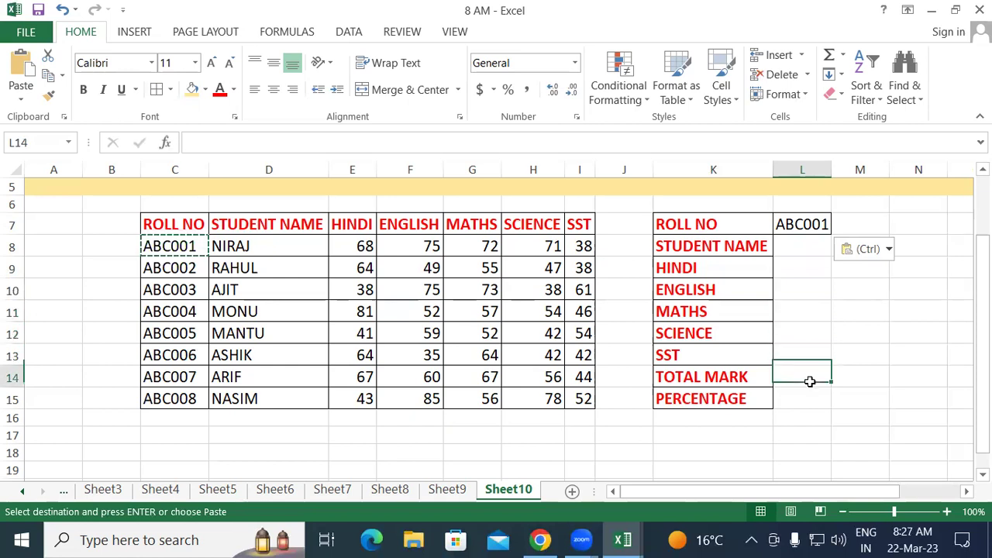
{"action": "left_click", "coordinate": [807, 398]}
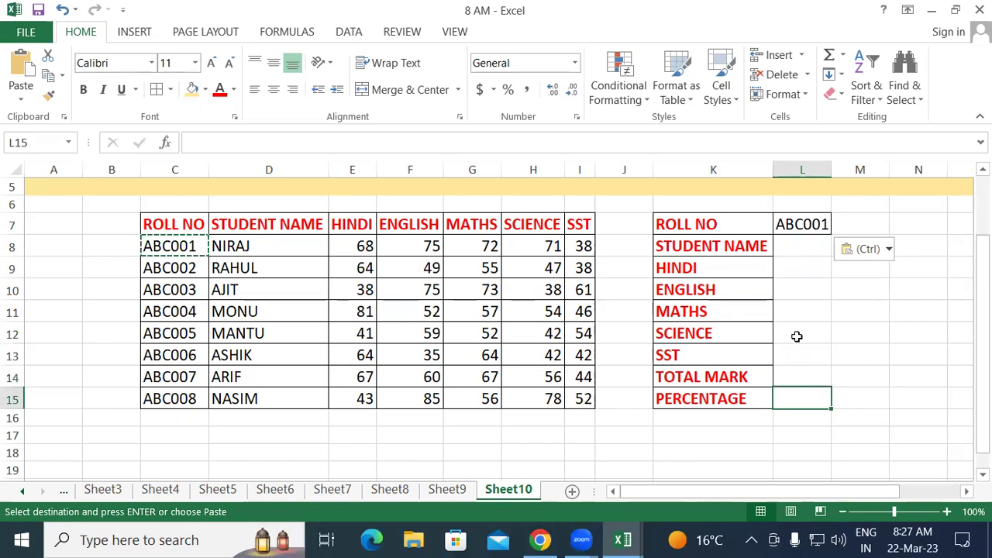
- Enter =VLOOKUP(L7,C7:I15,2,0) in L8 to look up the student name for the roll number
{"action": "left_click", "coordinate": [789, 252]}
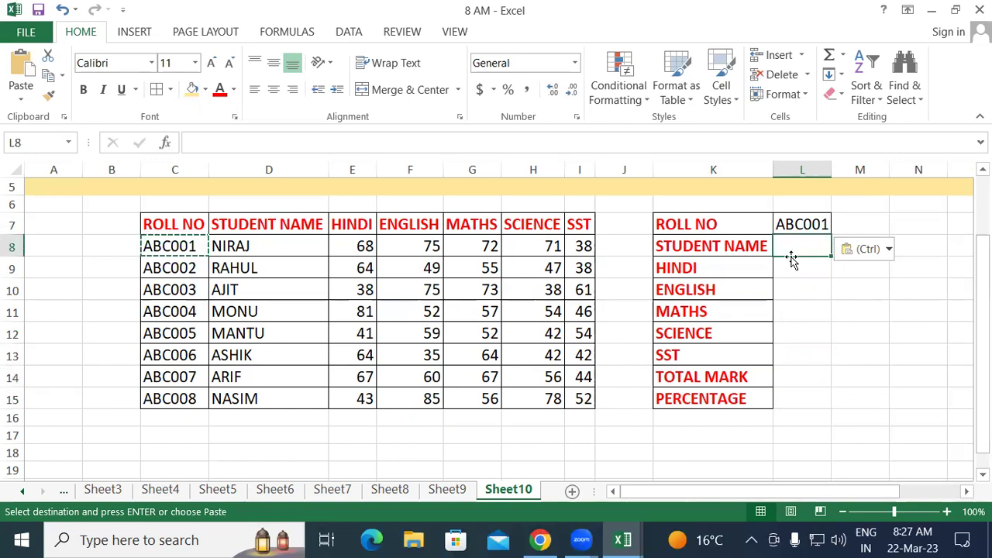
{"action": "scroll", "coordinate": [790, 258], "scroll_direction": "up", "scroll_amount": 1}
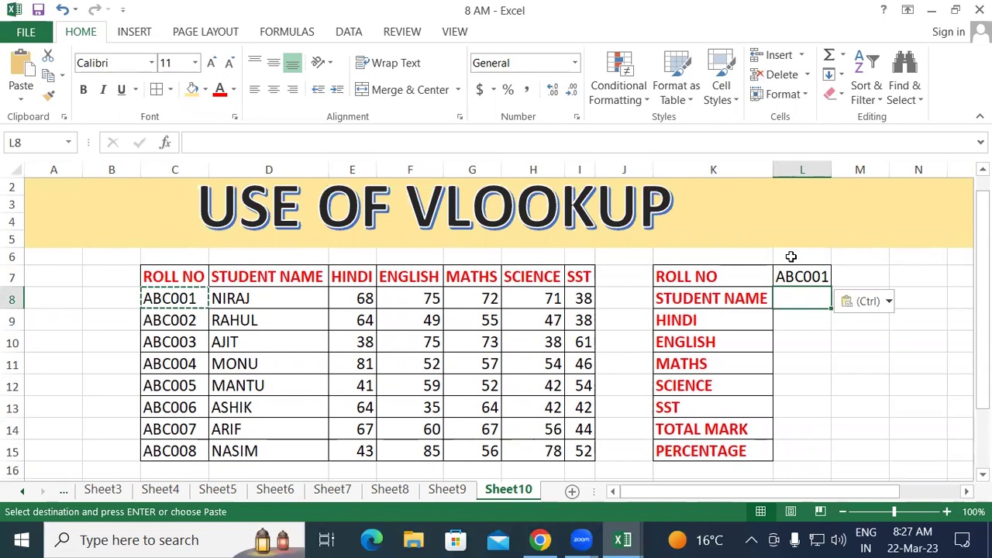
{"action": "type", "text": "=VLOOKUP("}
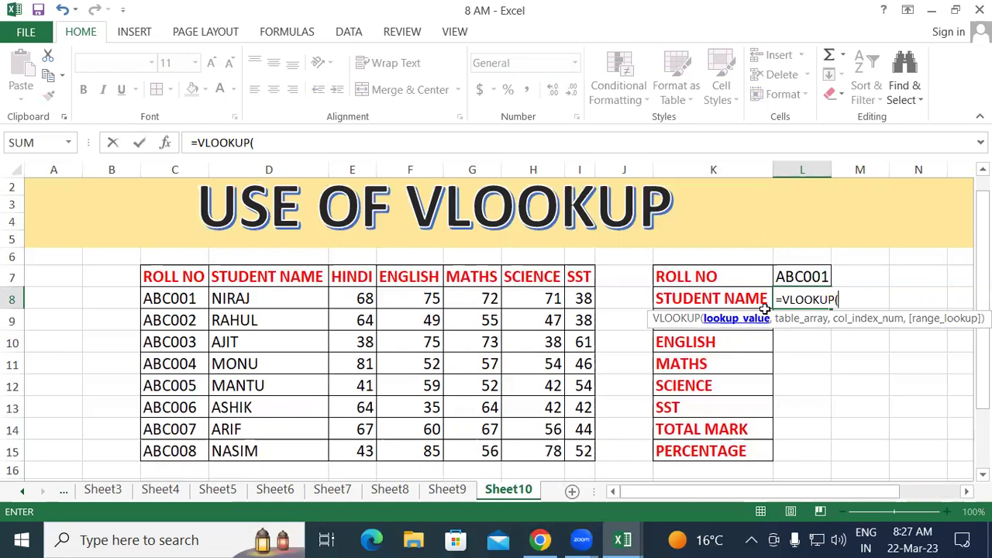
{"action": "left_click", "coordinate": [807, 273]}
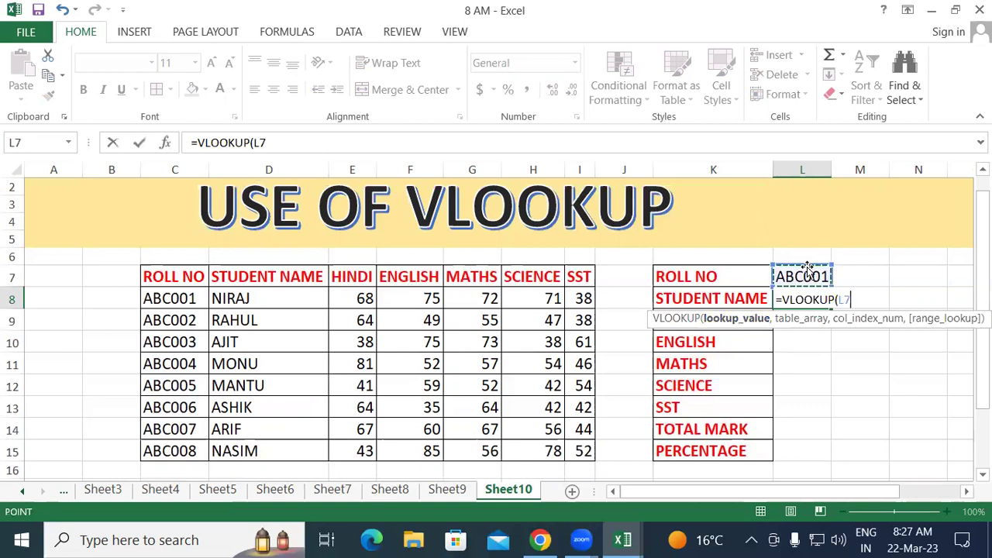
{"action": "type", "text": ","}
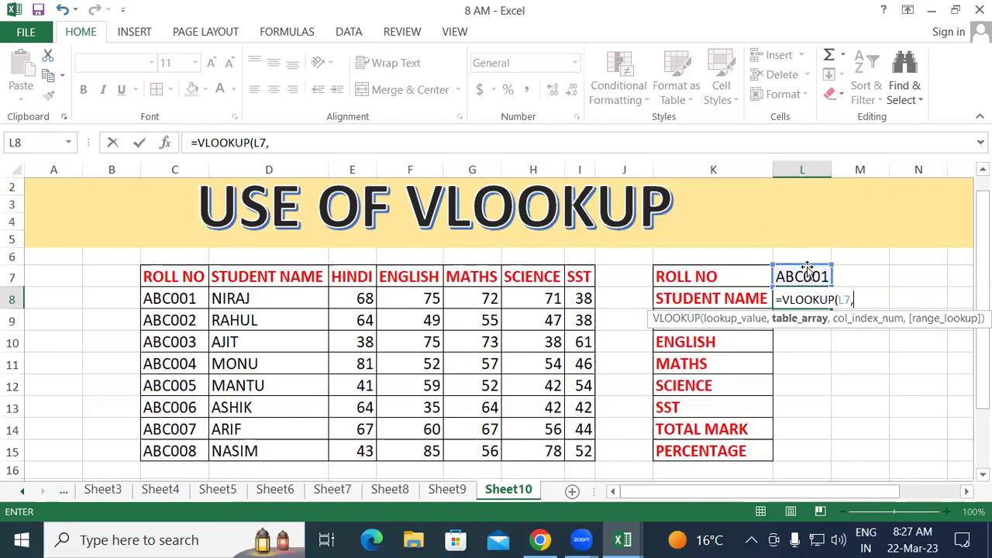
{"action": "left_click_drag", "start_coordinate": [190, 277], "coordinate": [589, 451]}
{"action": "type", "text": ","}
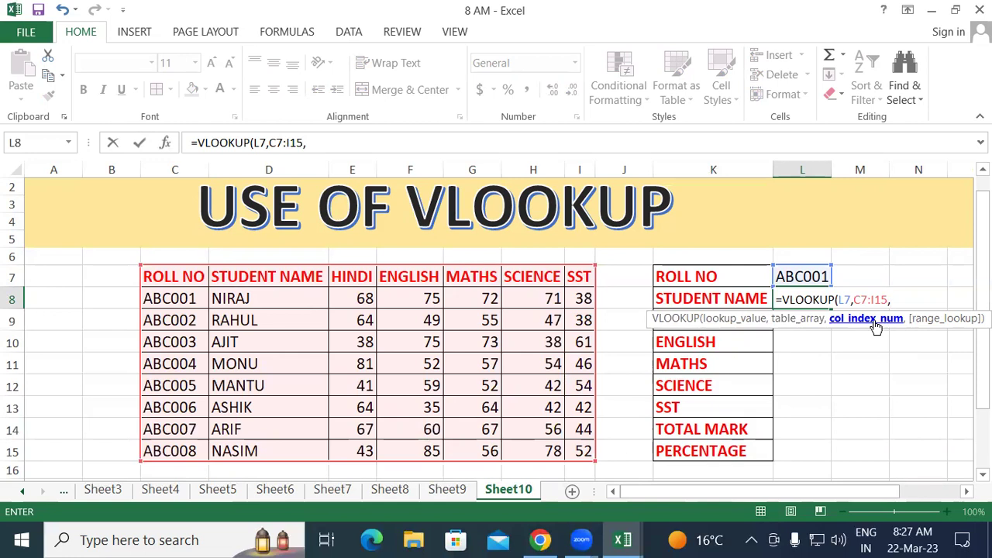
{"action": "type", "text": "2,"}
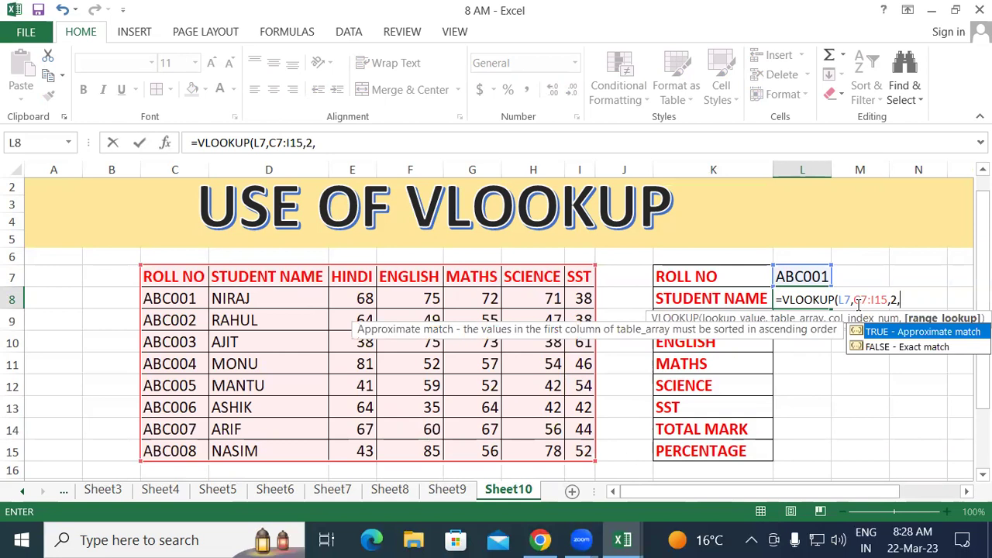
{"action": "type", "text": "0"}
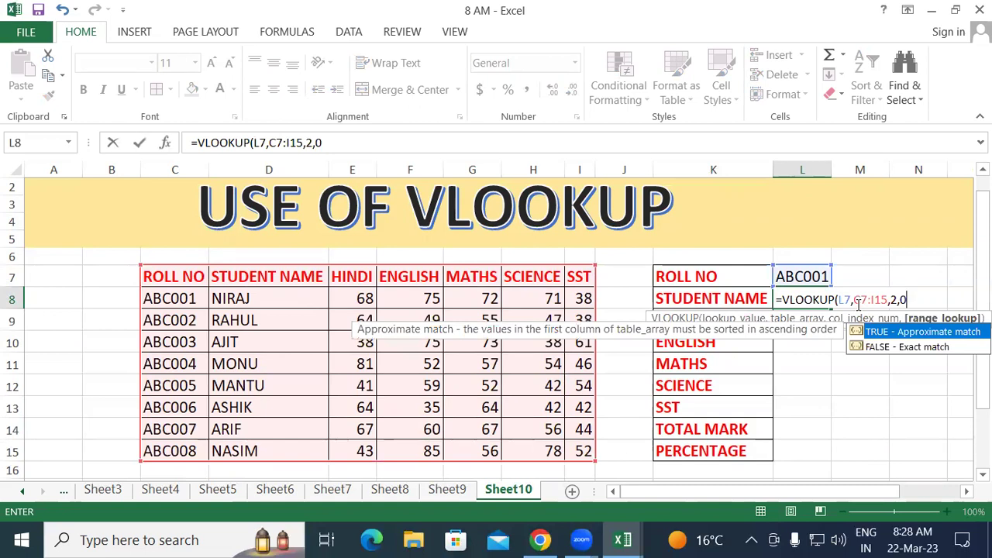
{"action": "type", "text": ")"}
{"action": "key", "text": "Return"}
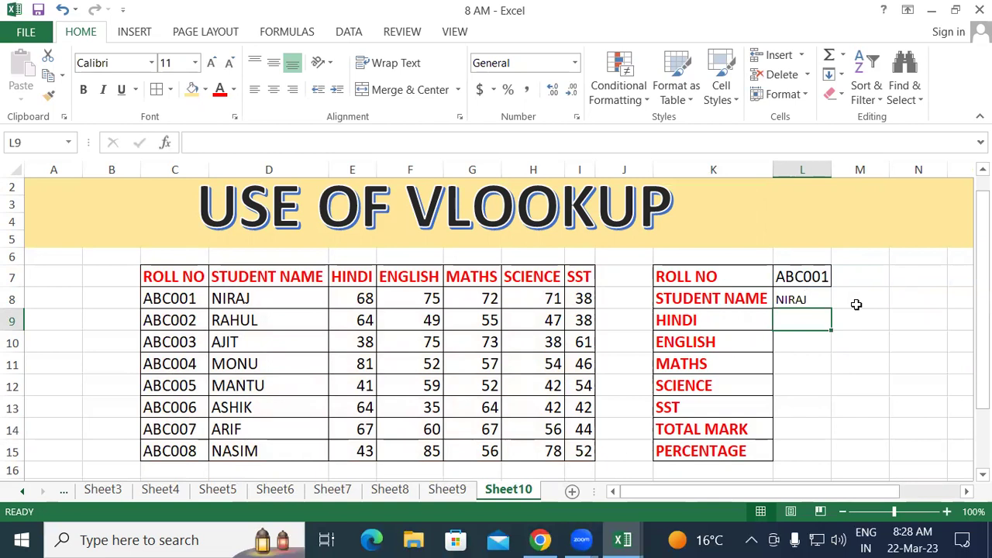
- Enter =VLOOKUP(L7,C7:I15,3,0) in L9 to look up the HINDI mark
{"action": "type", "text": "=VLO"}
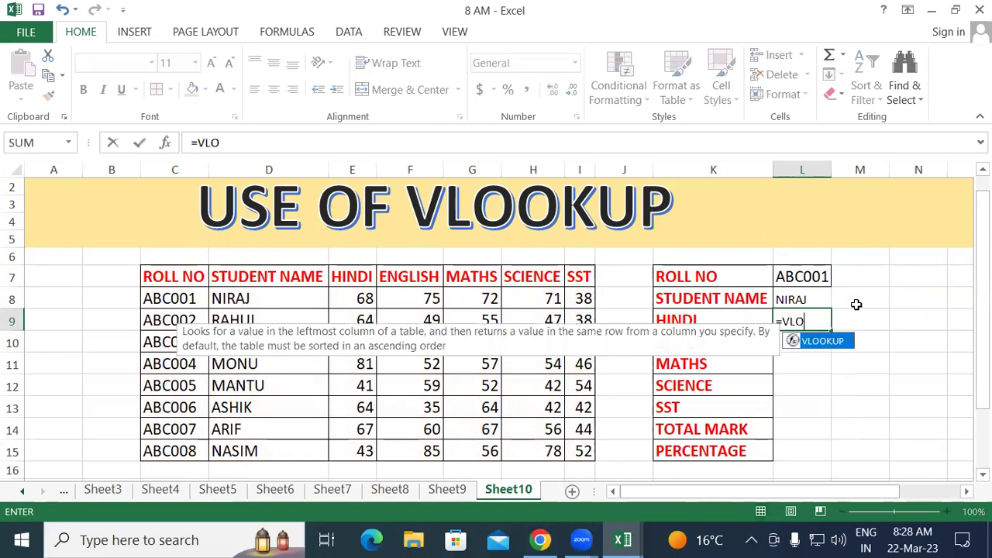
{"action": "key", "text": "Tab"}
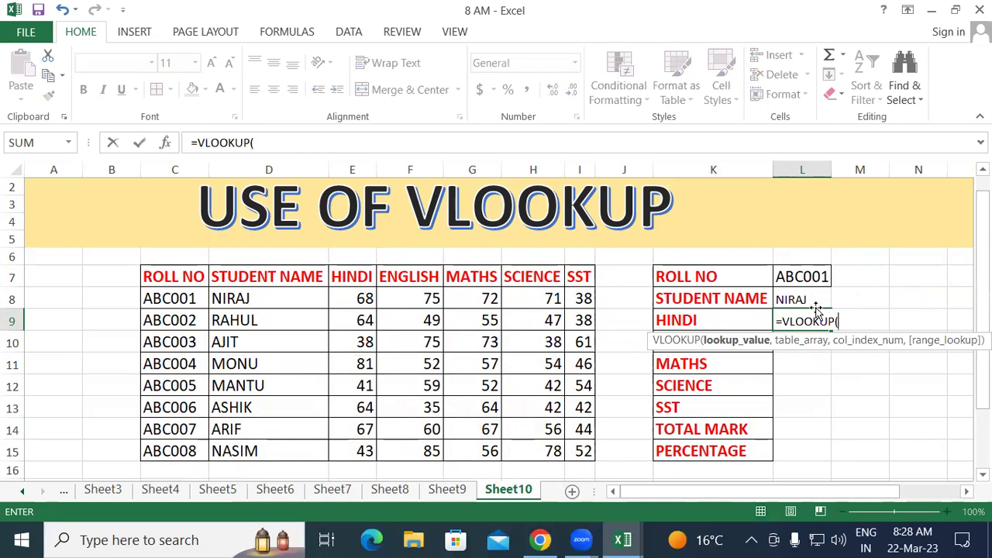
{"action": "left_click", "coordinate": [794, 276]}
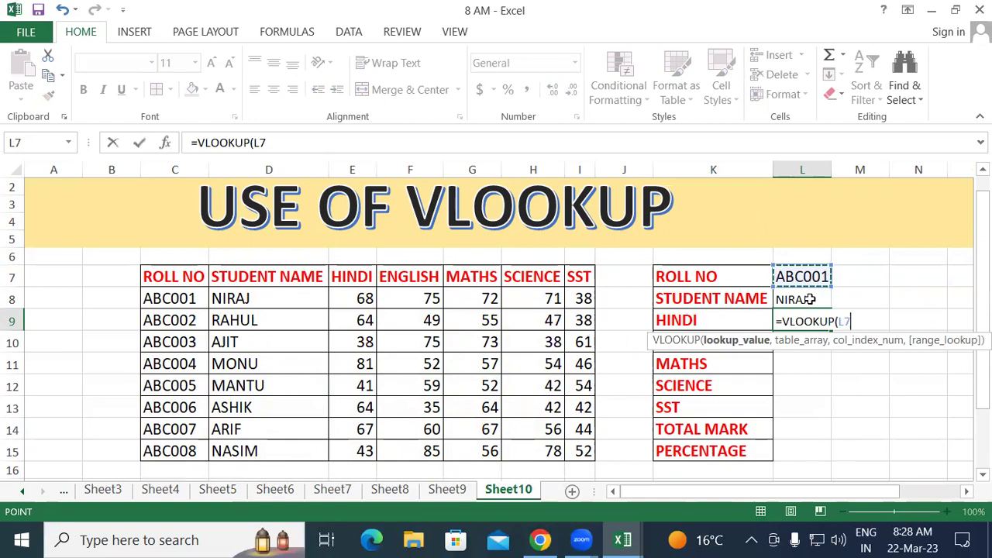
{"action": "type", "text": ","}
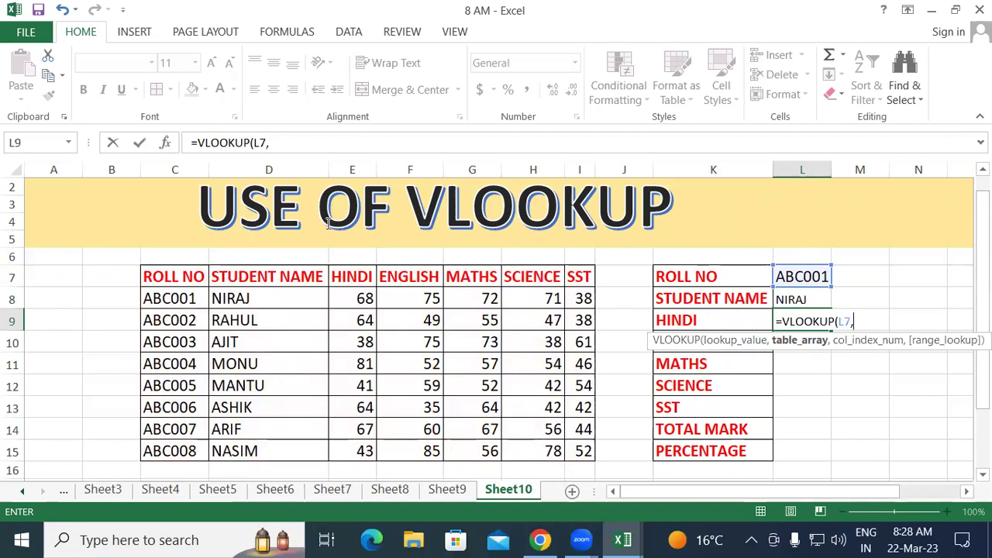
{"action": "left_click_drag", "start_coordinate": [200, 282], "coordinate": [583, 451]}
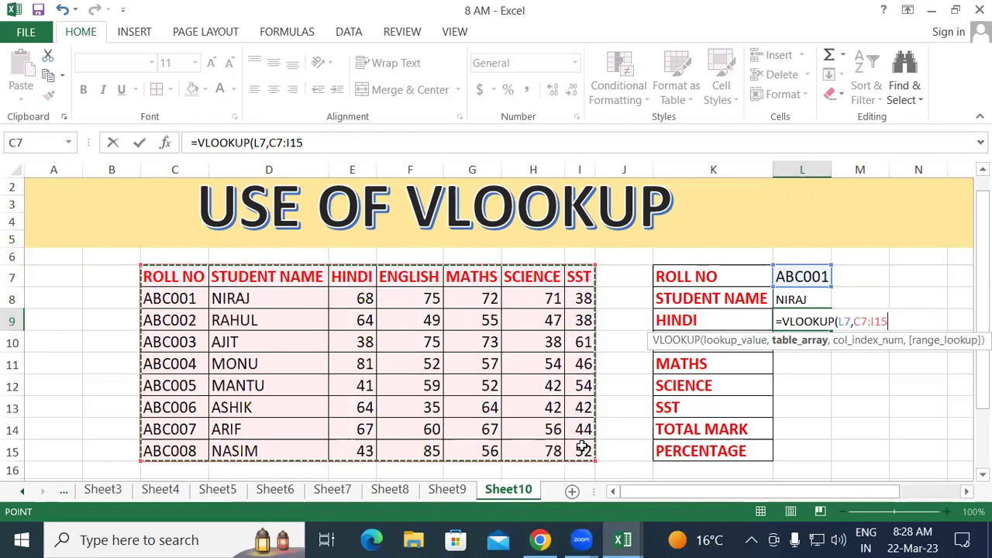
{"action": "type", "text": ","}
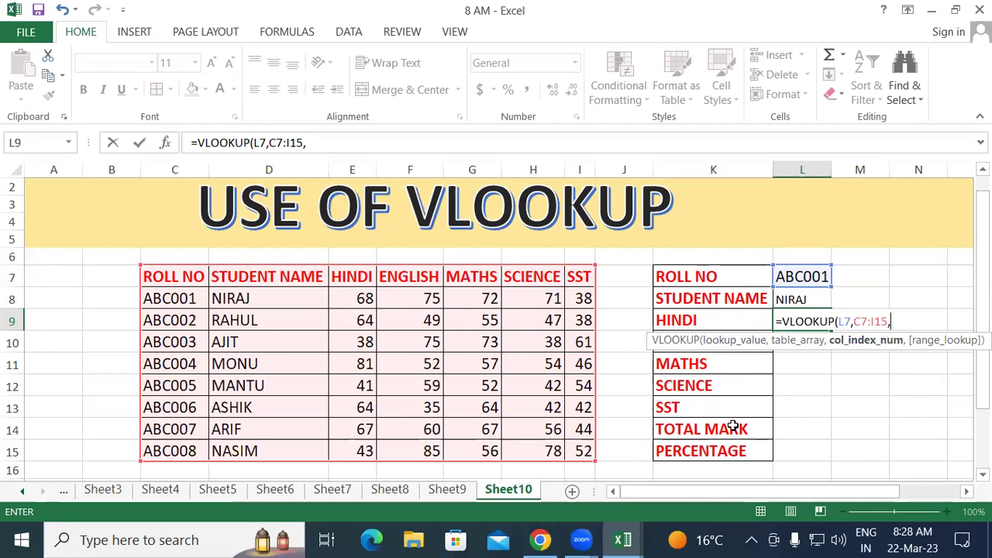
{"action": "type", "text": "3,"}
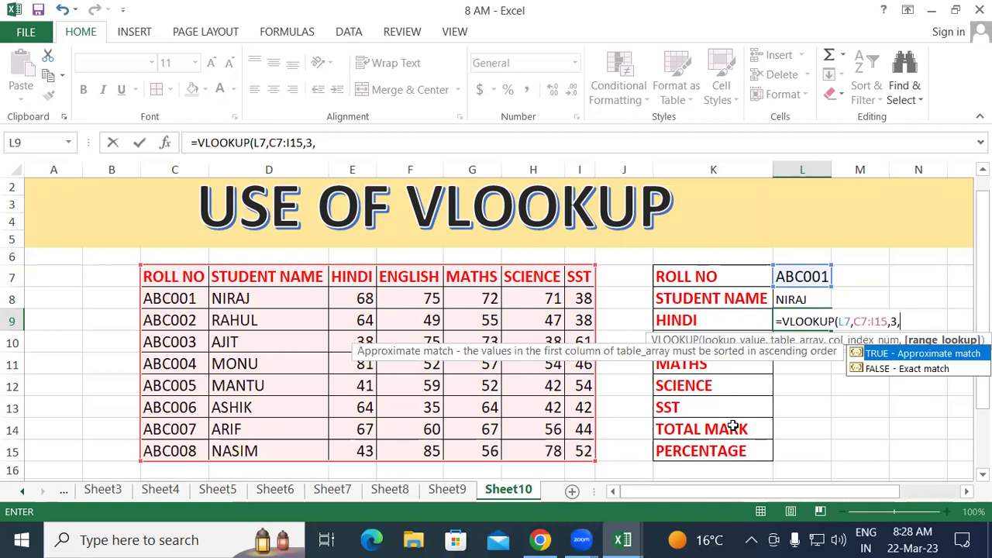
{"action": "type", "text": "0)"}
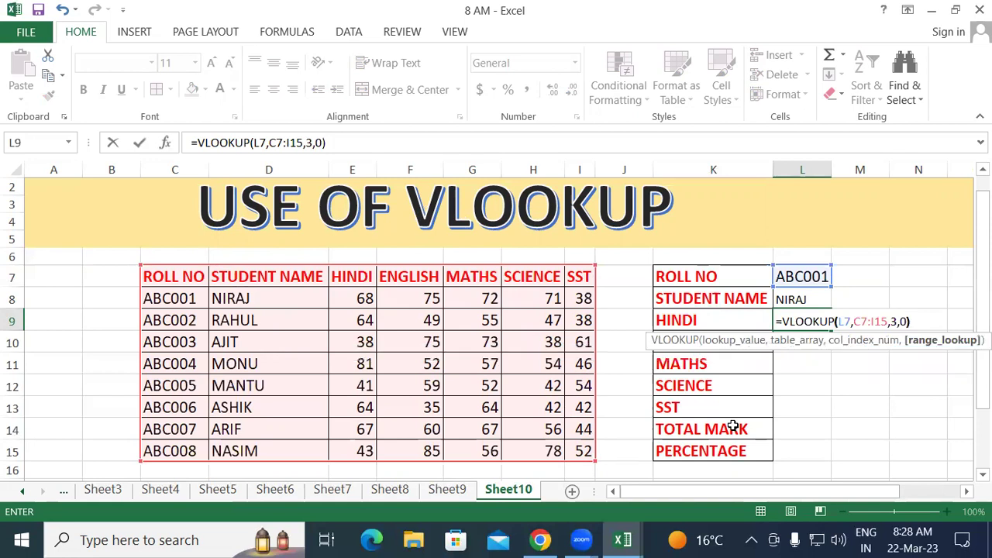
{"action": "key", "text": "Return"}
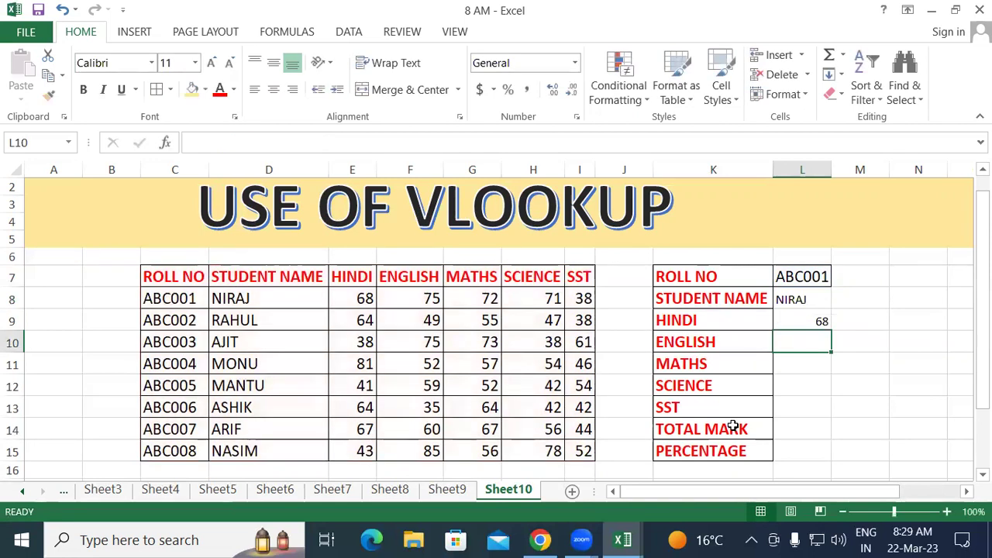
- Enter =VLOOKUP(L7,C7:I15,4,0) in L10 to look up the ENGLISH mark
{"action": "type", "text": "=VLO"}
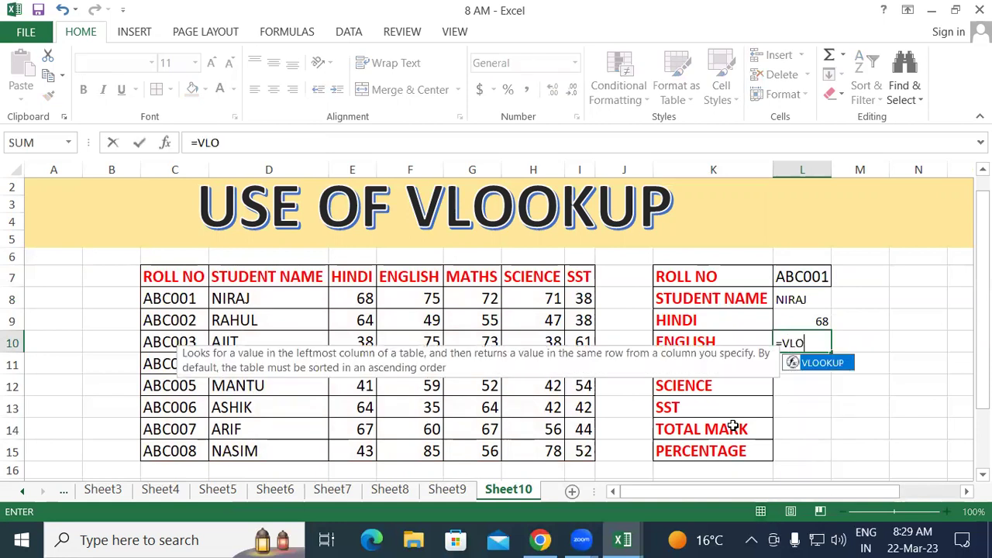
{"action": "key", "text": "Tab"}
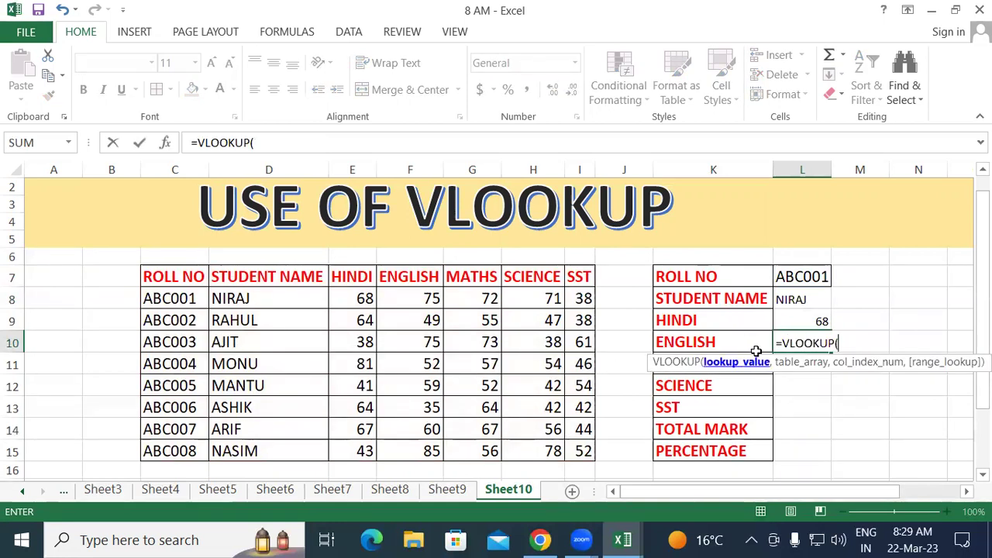
{"action": "left_click", "coordinate": [803, 279]}
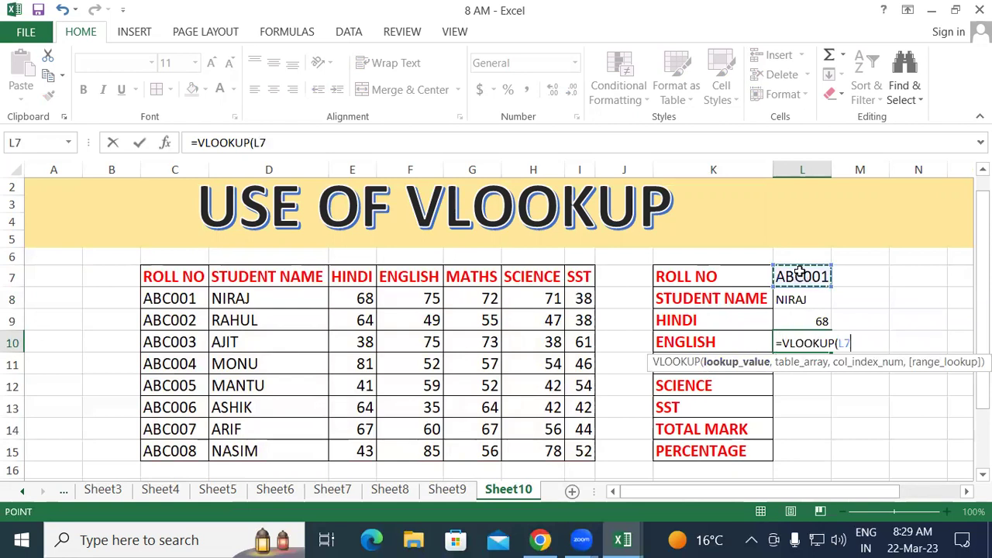
{"action": "type", "text": ","}
{"action": "left_click_drag", "start_coordinate": [148, 278], "coordinate": [575, 448]}
{"action": "type", "text": ","}
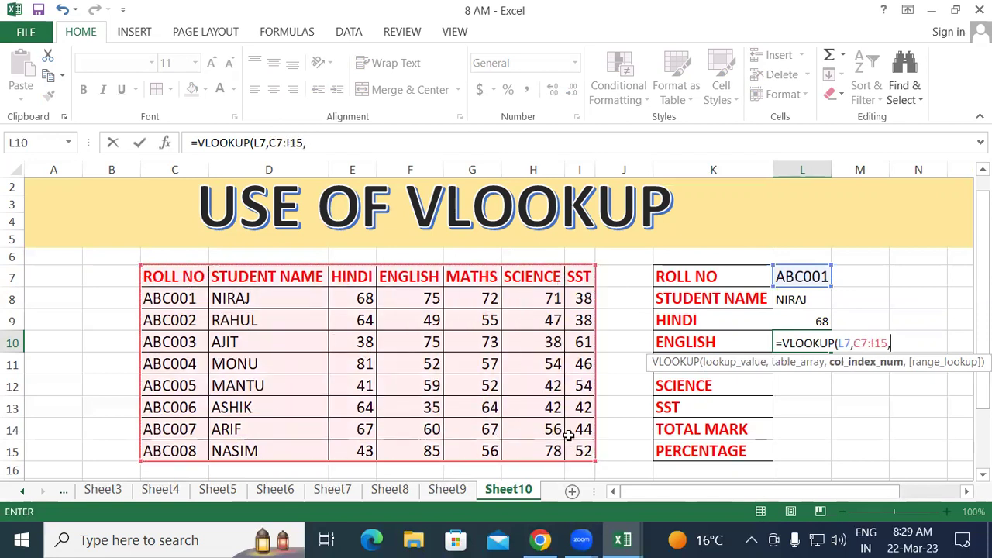
{"action": "type", "text": "4,0"}
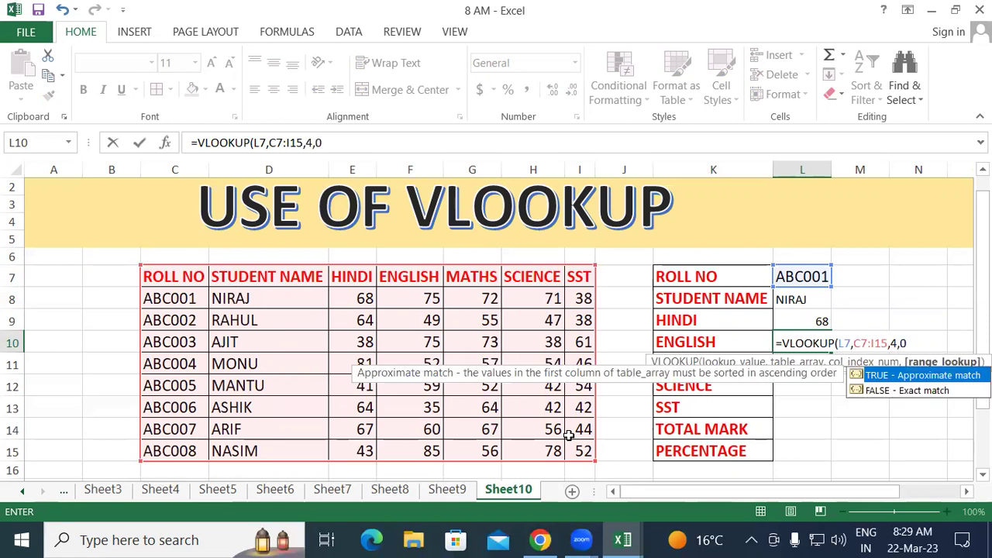
{"action": "type", "text": ")"}
{"action": "key", "text": "Return"}
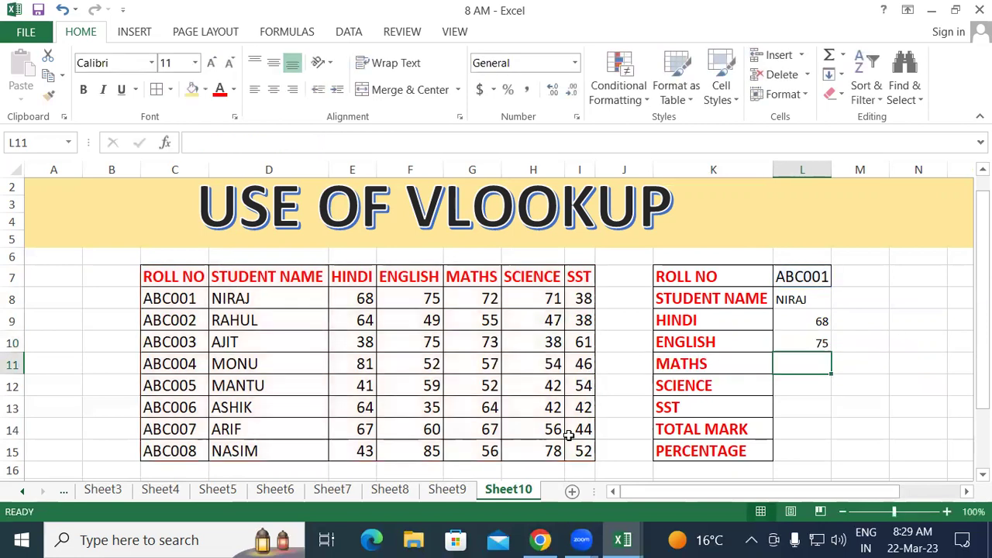
- Enter =VLOOKUP(L7,C7:I15,5,0) in L11 to look up the MATHS mark
{"action": "type", "text": "="}
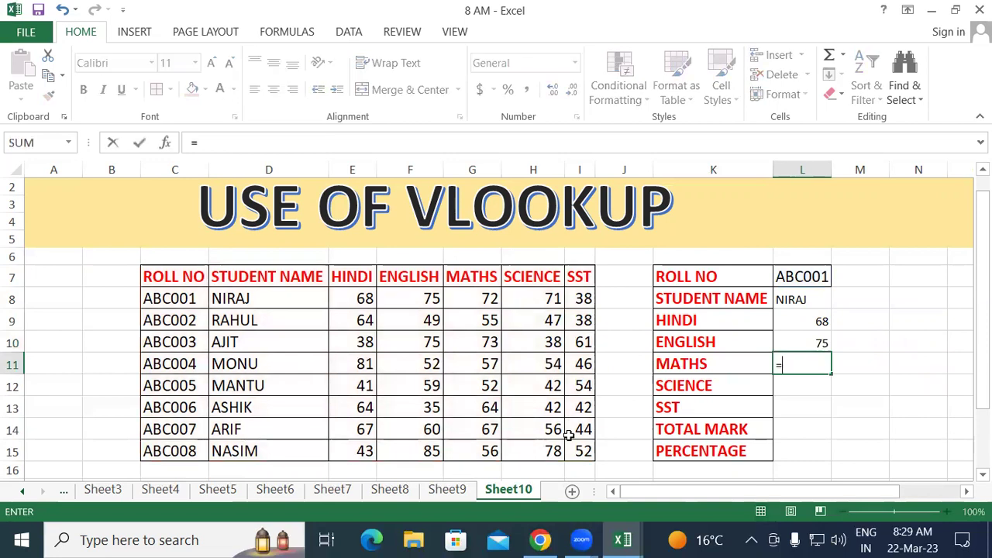
{"action": "type", "text": "VLO"}
{"action": "key", "text": "Tab"}
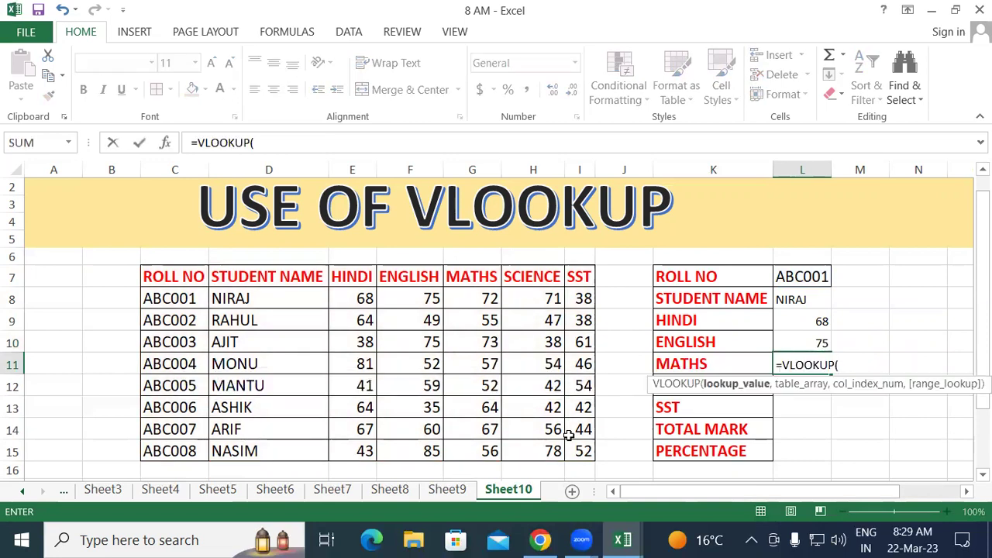
{"action": "left_click", "coordinate": [781, 279]}
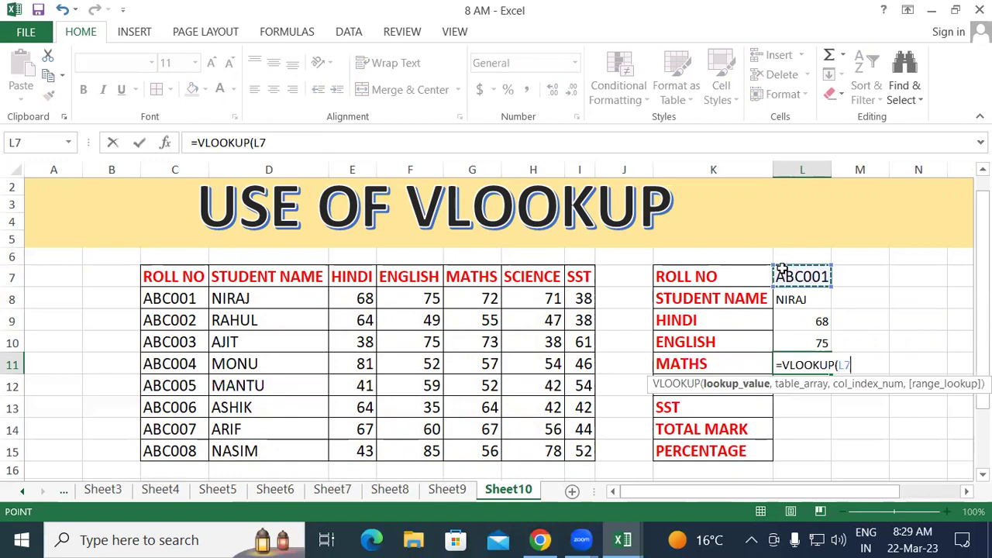
{"action": "type", "text": ","}
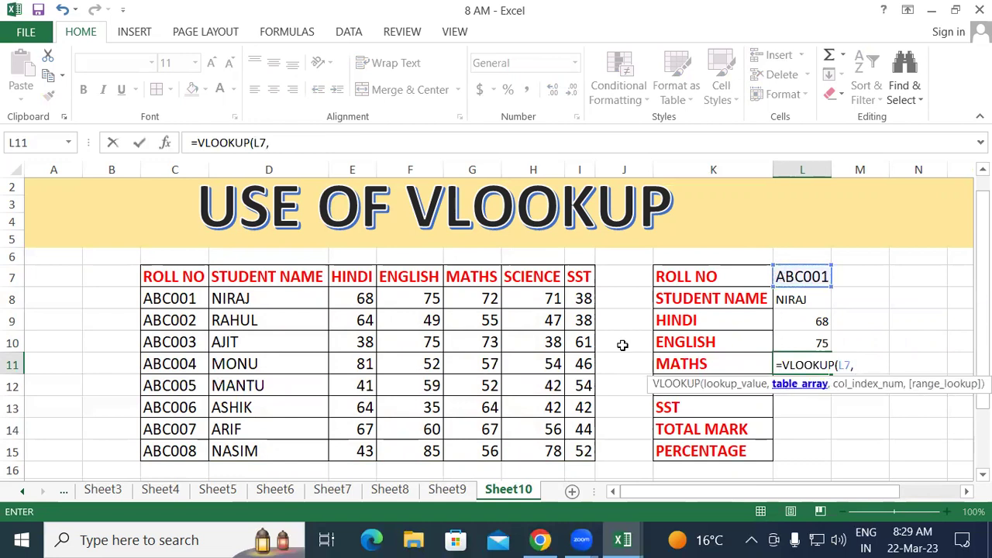
{"action": "left_click_drag", "start_coordinate": [208, 278], "coordinate": [571, 448]}
{"action": "type", "text": ","}
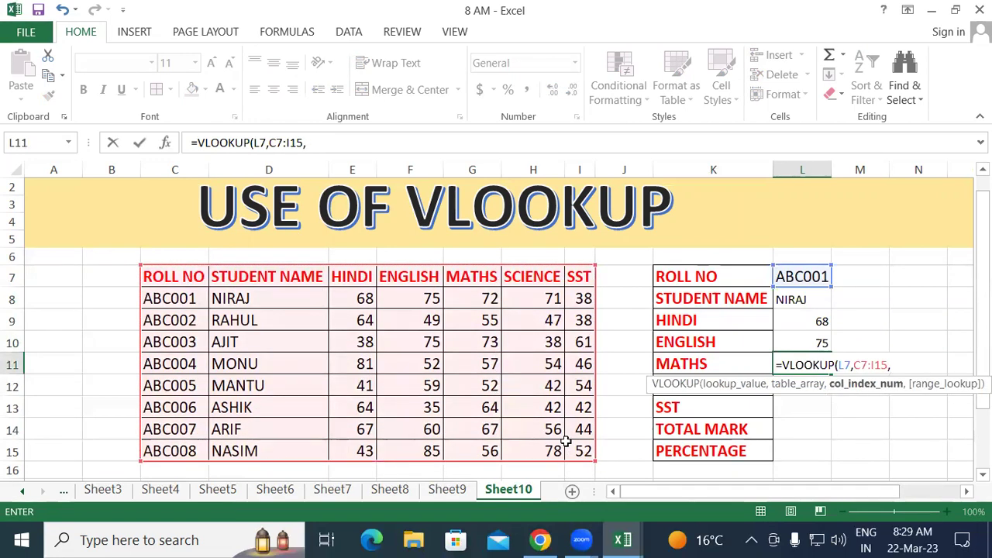
{"action": "type", "text": "5,"}
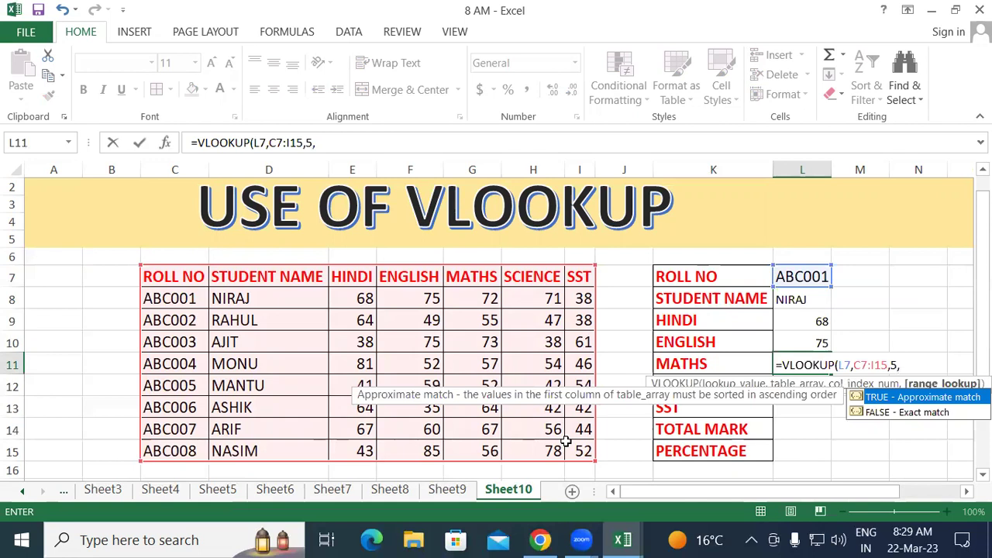
{"action": "type", "text": "0)"}
{"action": "key", "text": "Return"}
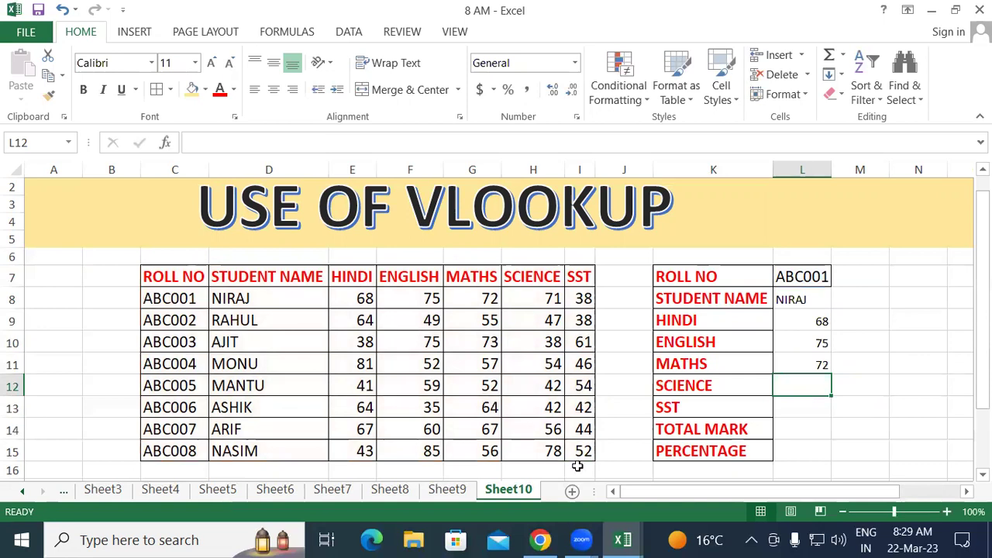
- Enter =VLOOKUP(L7,C7:I15,6,0) in L12 to look up the SCIENCE mark
{"action": "type", "text": "=VL"}
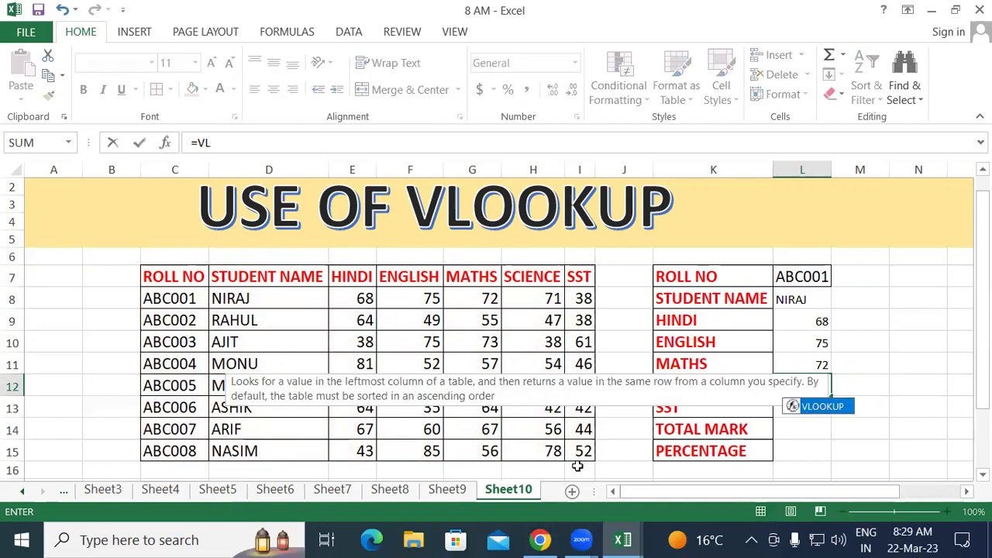
{"action": "key", "text": "Tab"}
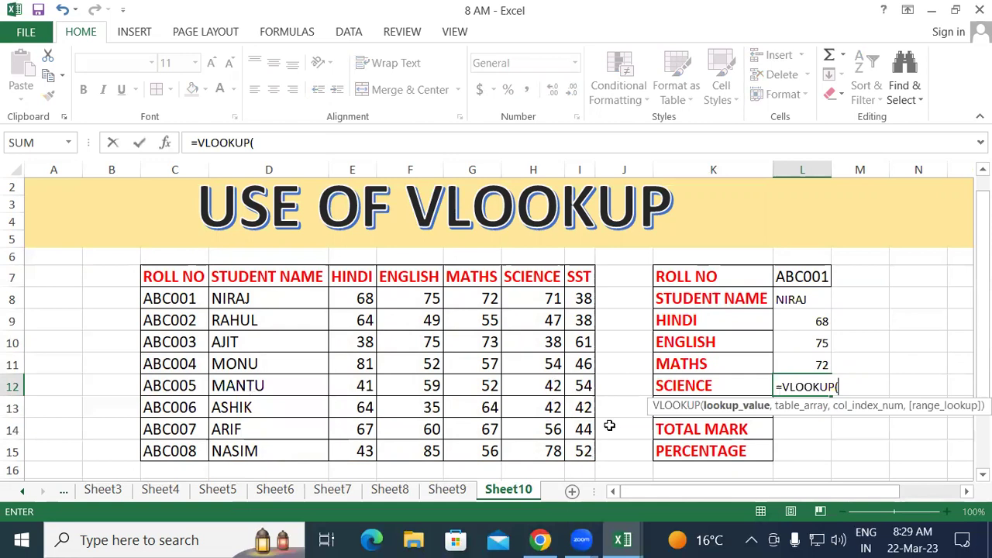
{"action": "left_click", "coordinate": [791, 272]}
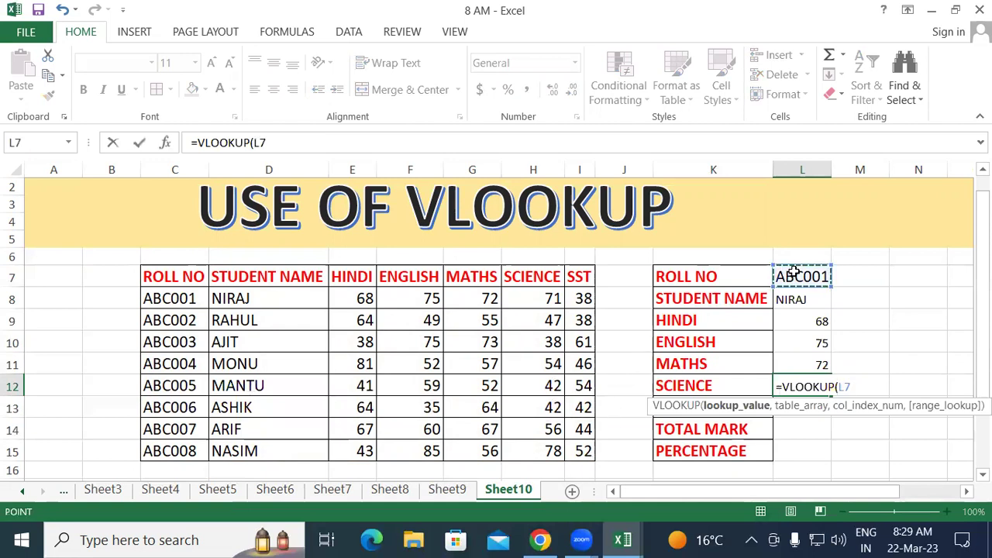
{"action": "type", "text": ","}
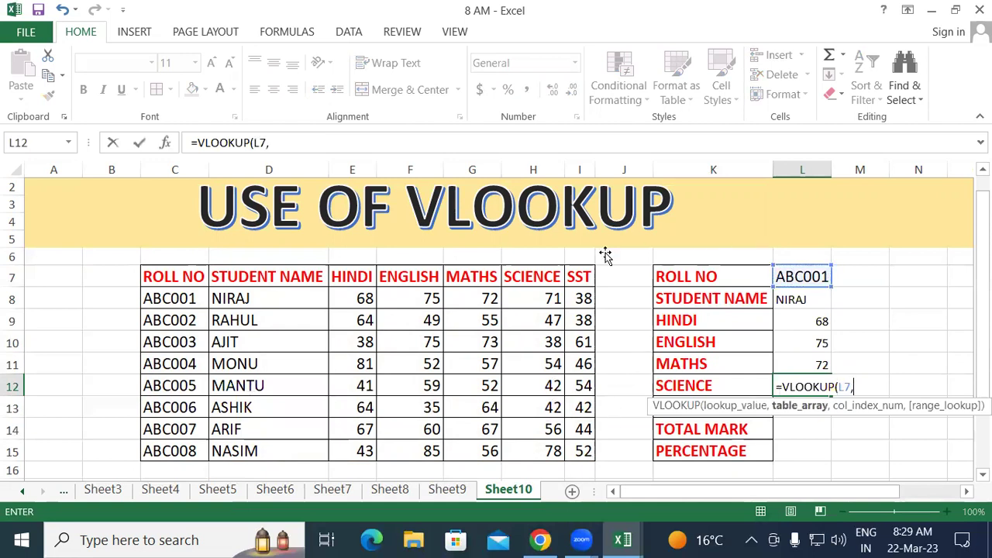
{"action": "left_click_drag", "start_coordinate": [207, 284], "coordinate": [580, 448]}
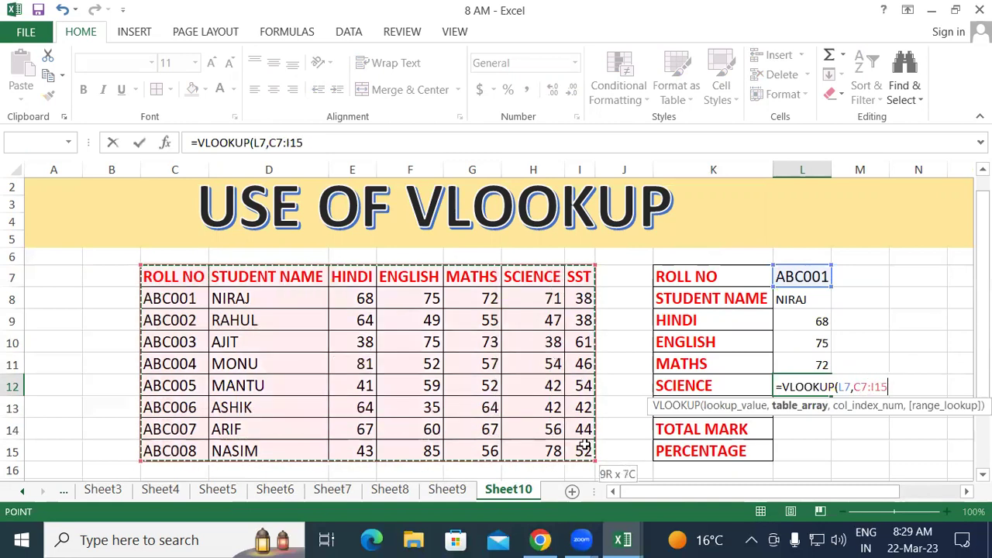
{"action": "type", "text": ","}
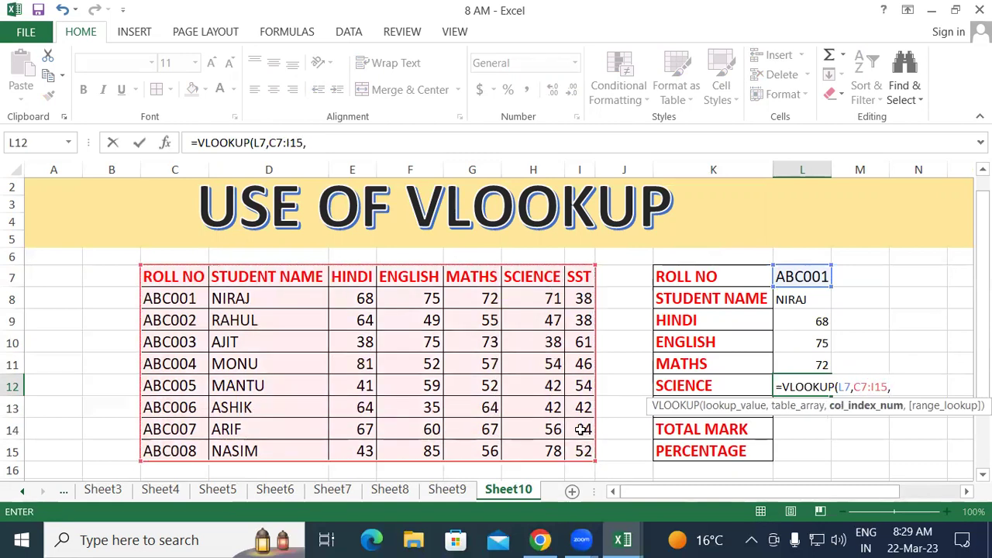
{"action": "type", "text": "6,0)"}
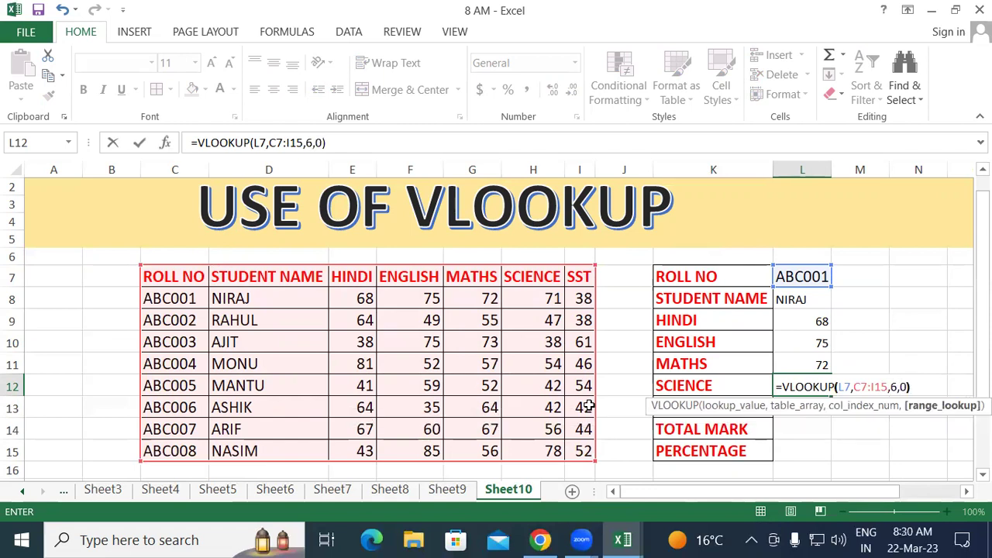
{"action": "key", "text": "Return"}
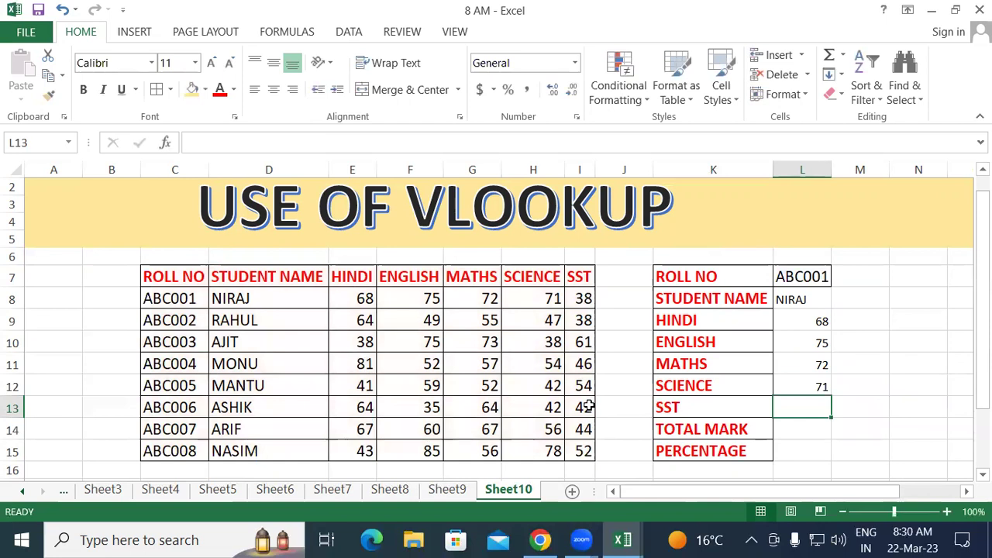
- Enter =VLOOKUP(L7,C7:I15,7,0) in L13 to look up the SST mark
{"action": "type", "text": "=VL"}
{"action": "key", "text": "Tab"}
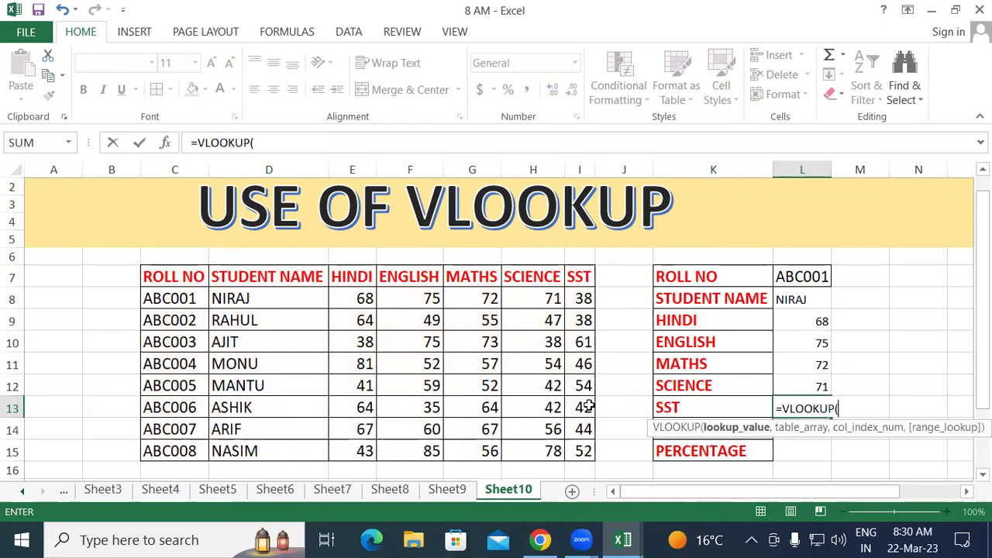
{"action": "left_click", "coordinate": [816, 275]}
{"action": "type", "text": ","}
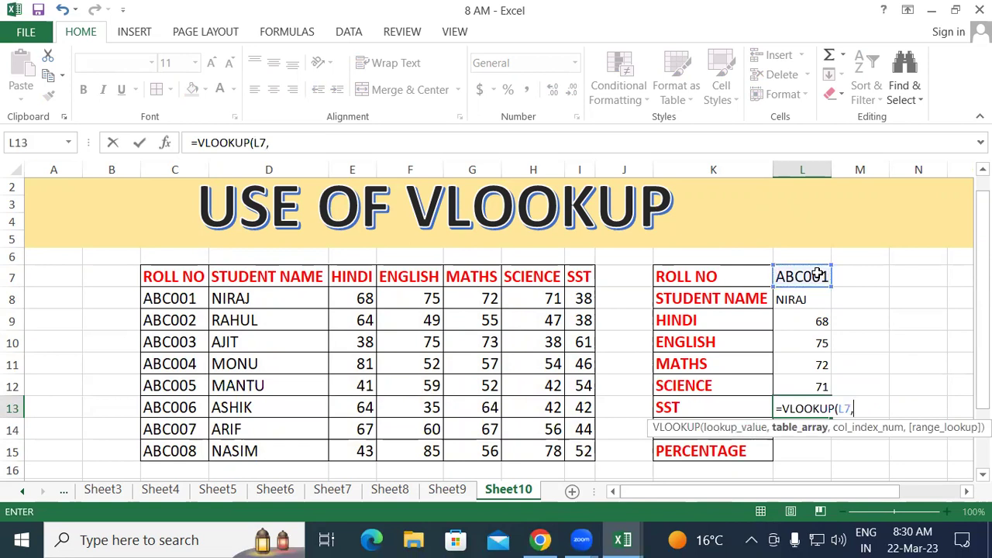
{"action": "left_click_drag", "start_coordinate": [169, 276], "coordinate": [314, 340]}
{"action": "left_click_drag", "start_coordinate": [468, 409], "coordinate": [580, 454]}
{"action": "type", "text": ","}
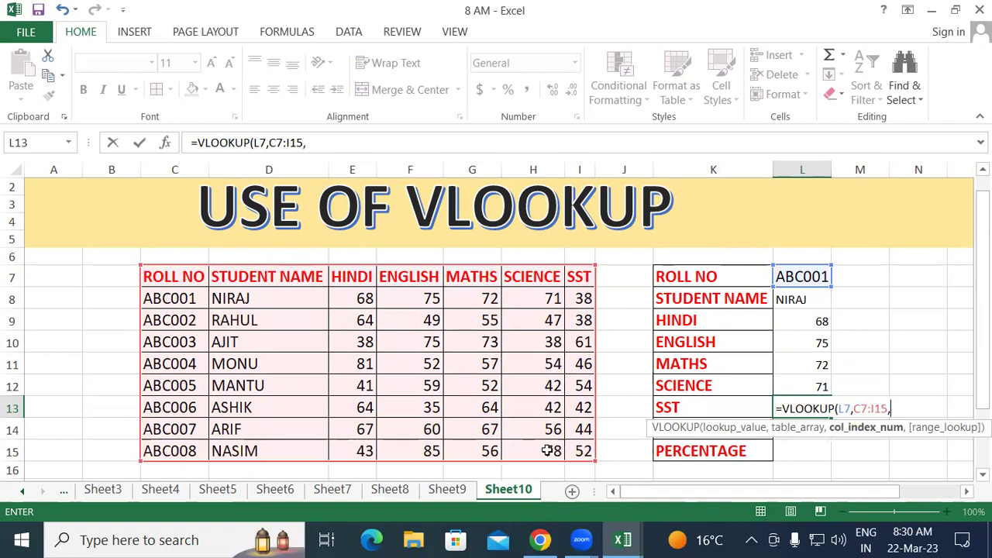
{"action": "type", "text": "7,0"}
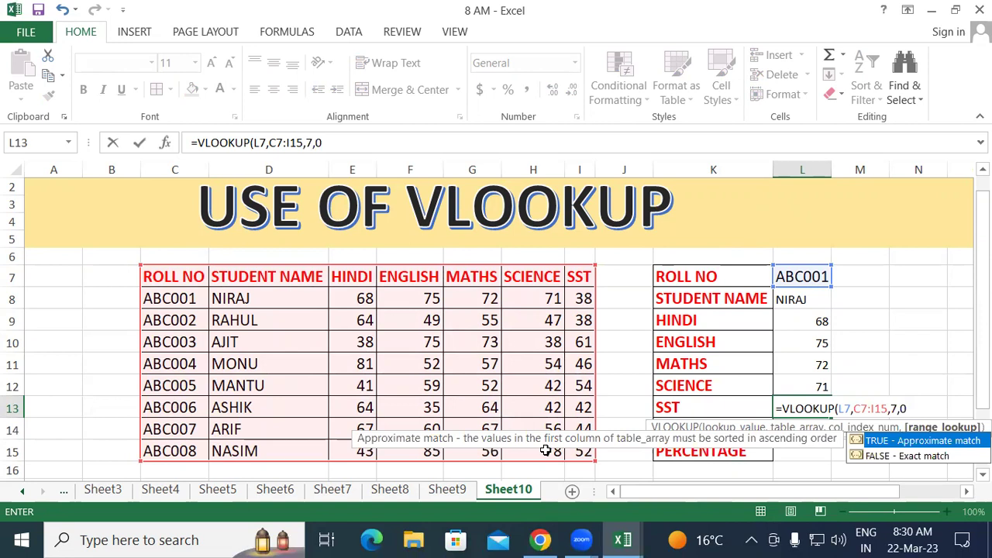
{"action": "type", "text": ")"}
{"action": "key", "text": "Return"}
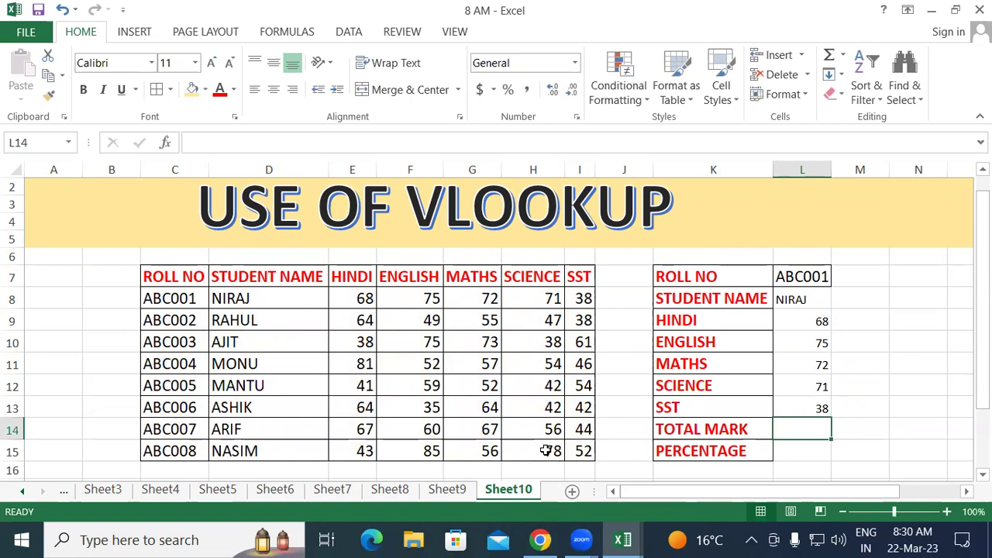
- Change the TOTAL MARK label in K14 to OBT MARK
{"action": "double_click", "coordinate": [700, 427]}
{"action": "left_click_drag", "start_coordinate": [700, 427], "coordinate": [660, 429]}
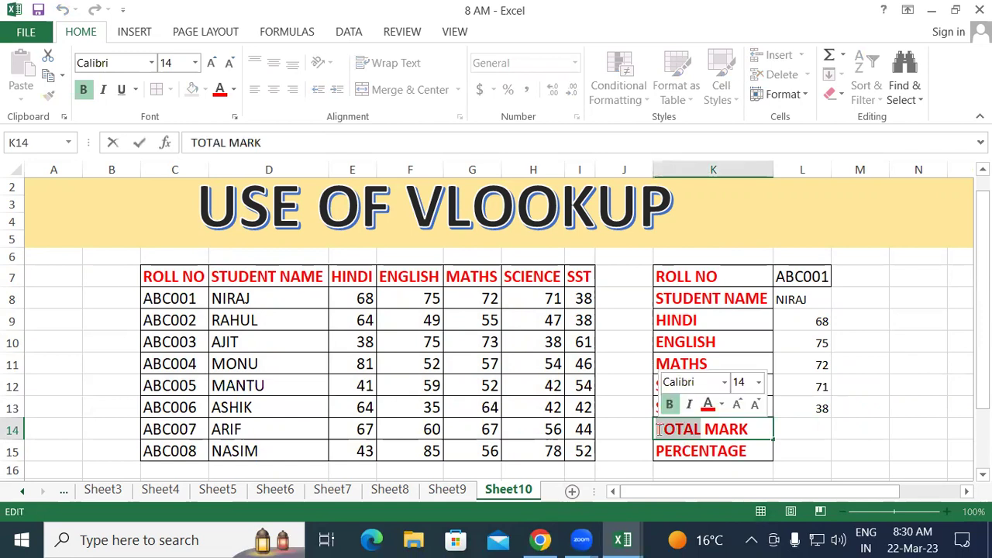
{"action": "key", "text": "BackSpace"}
{"action": "key", "text": "BackSpace"}
{"action": "type", "text": "OBT"}
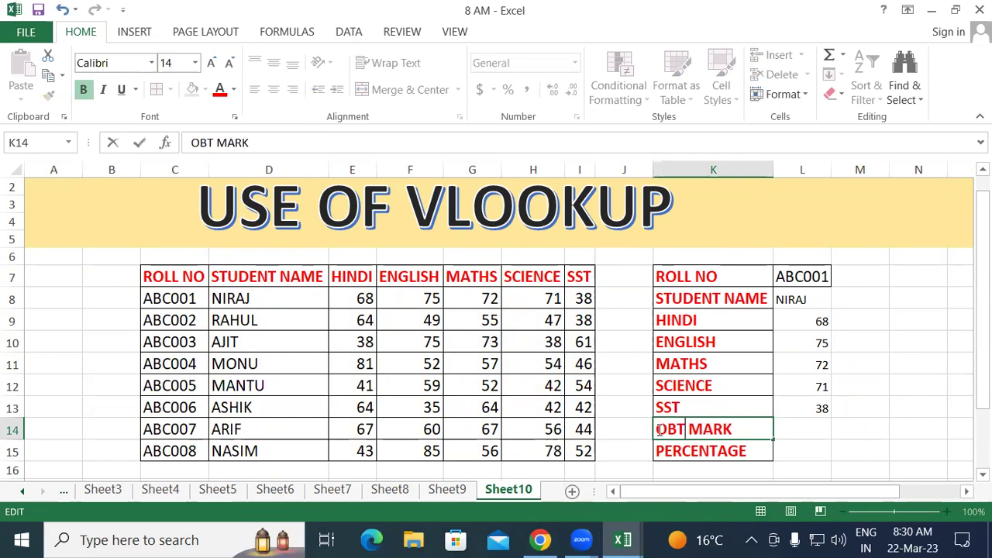
{"action": "key", "text": "Return"}
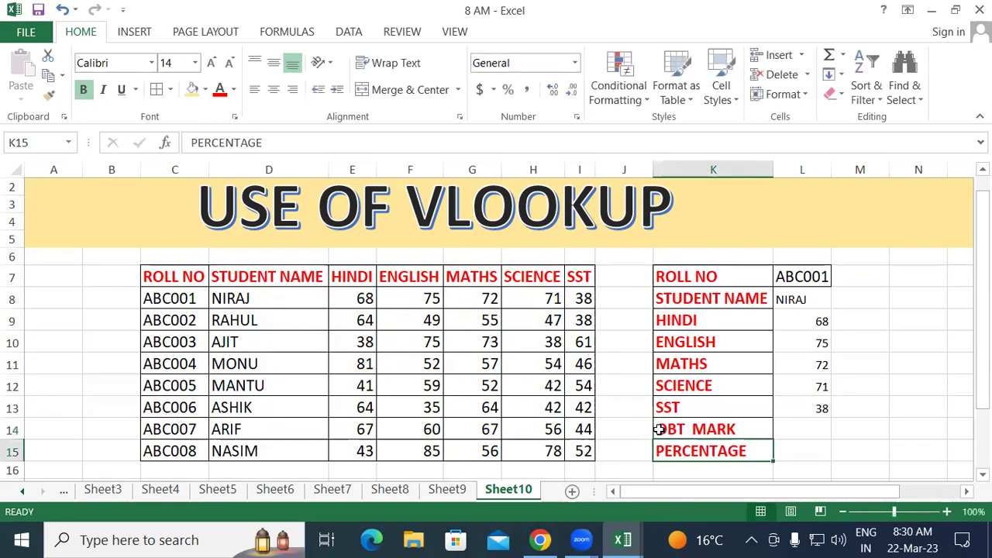
- Enter =L9+L10+L11+L12+L13 in L14 to add up the five subject marks
{"action": "left_click", "coordinate": [810, 425]}
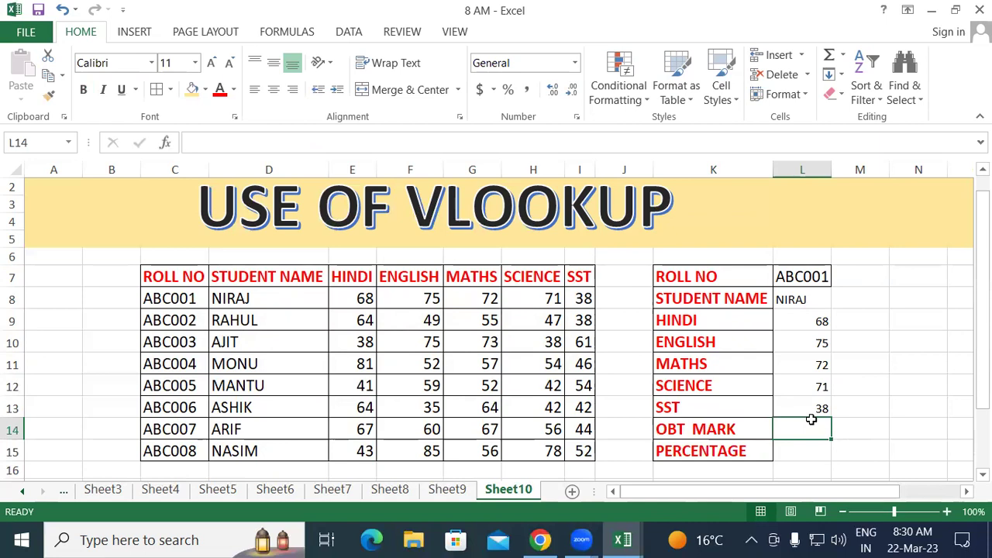
{"action": "type", "text": "="}
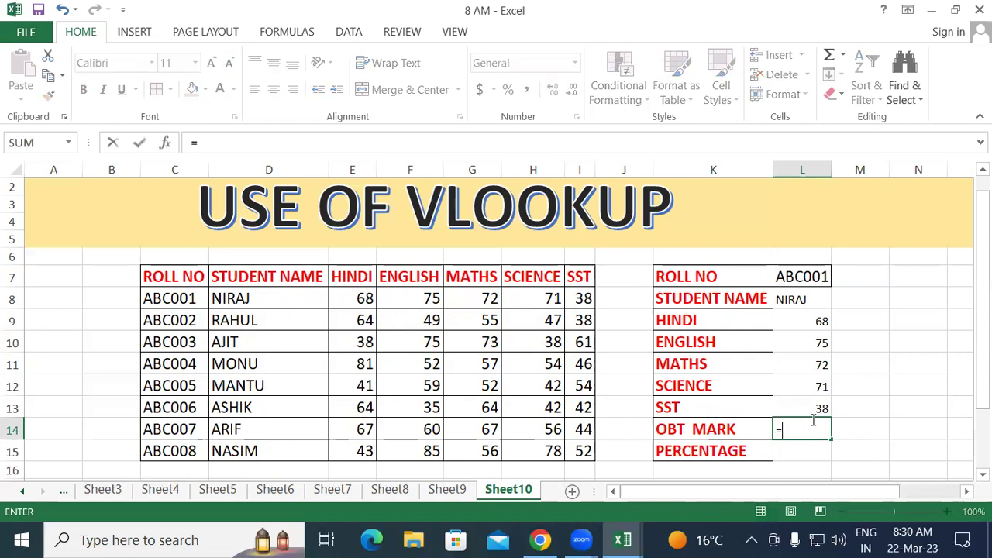
{"action": "left_click", "coordinate": [811, 318]}
{"action": "type", "text": "+"}
{"action": "left_click", "coordinate": [807, 340]}
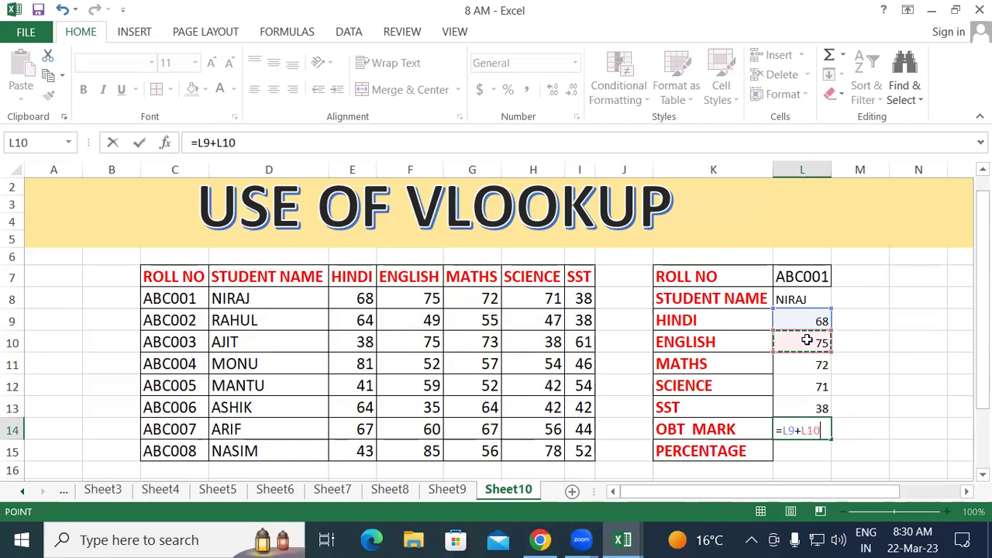
{"action": "type", "text": "+"}
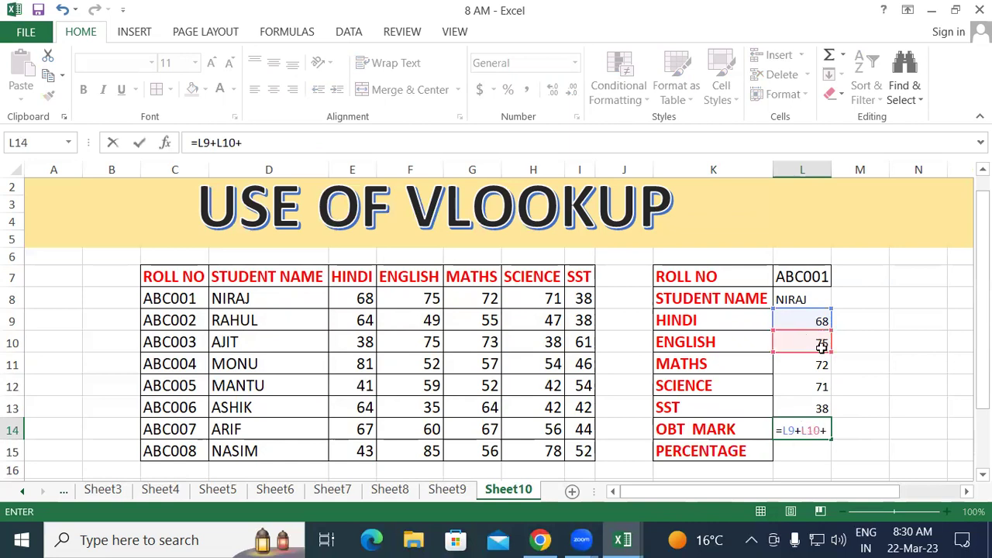
{"action": "left_click", "coordinate": [801, 362]}
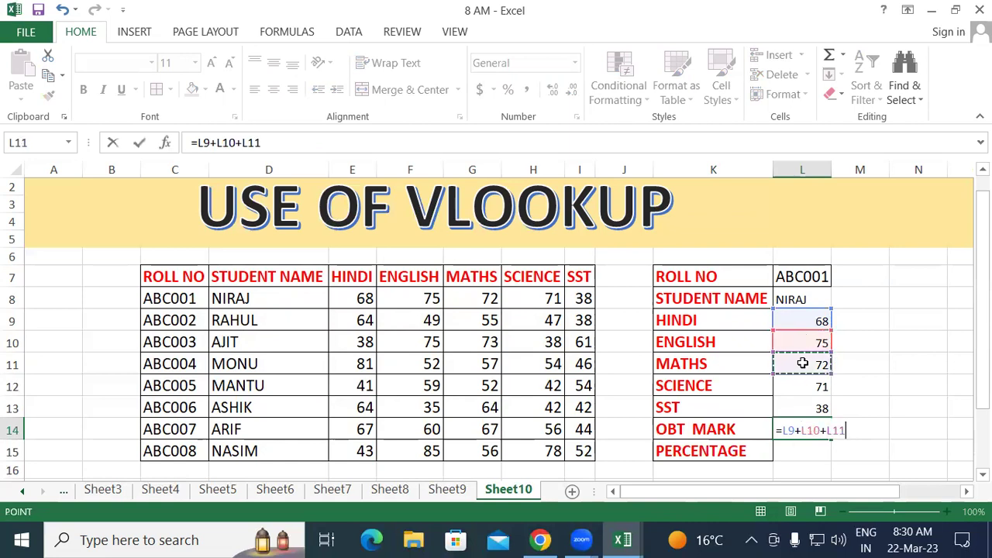
{"action": "type", "text": "+"}
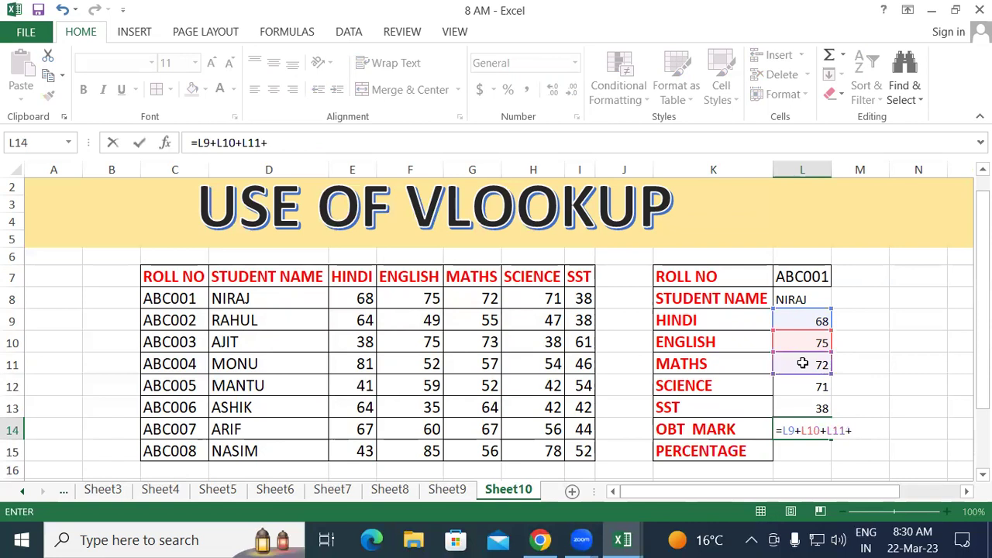
{"action": "left_click", "coordinate": [800, 387]}
{"action": "type", "text": "+"}
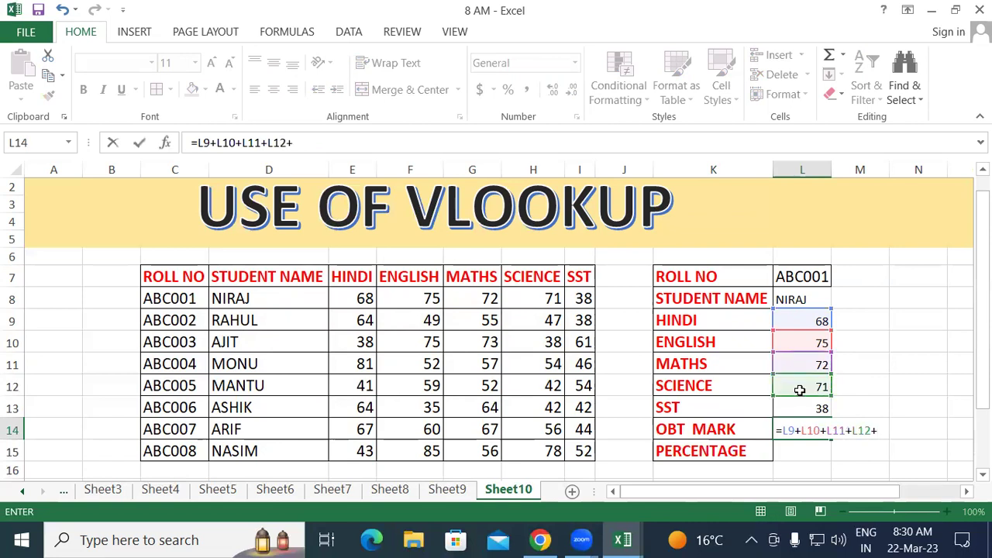
{"action": "left_click", "coordinate": [798, 409]}
{"action": "type", "text": "+"}
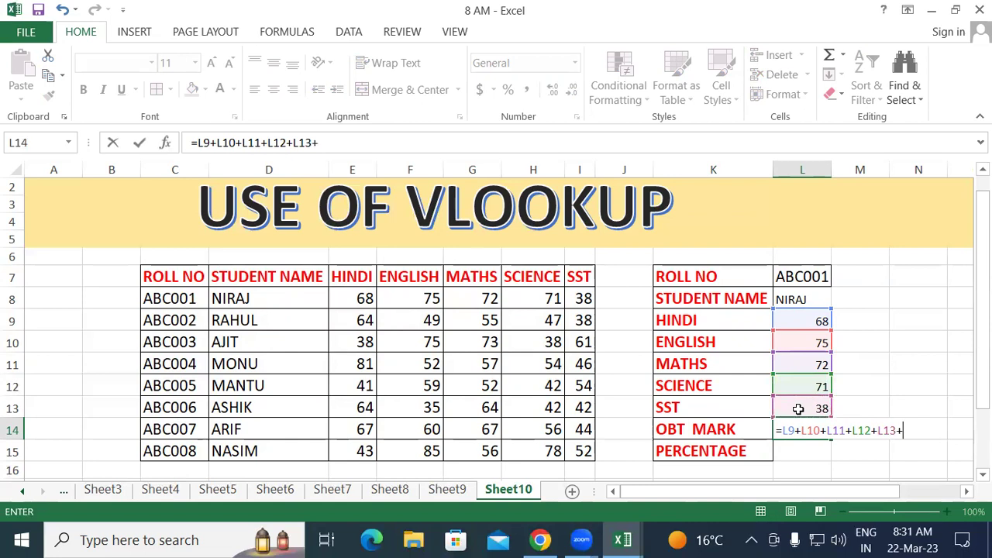
{"action": "key", "text": "BackSpace"}
{"action": "key", "text": "Return"}
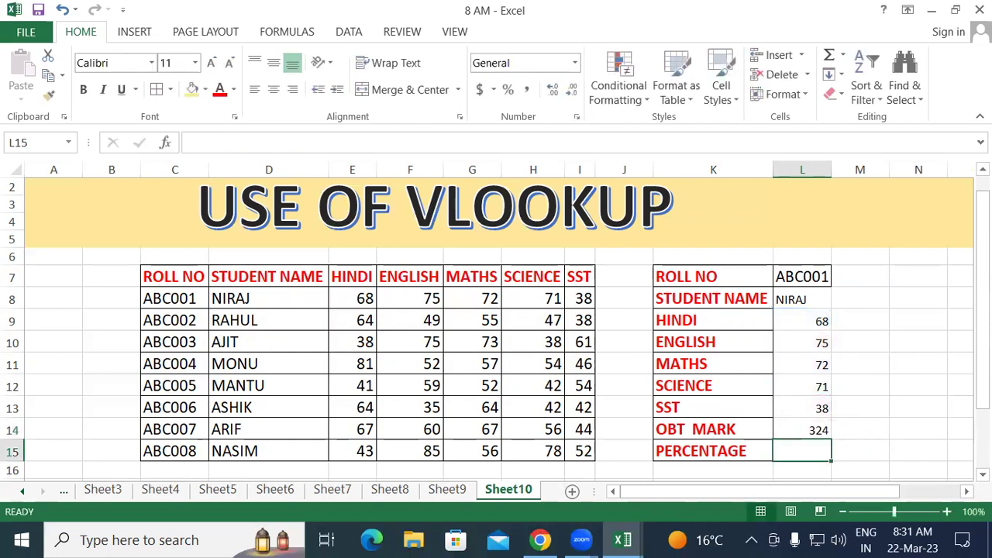
- Replace the addition formula in L14 with =SUM(L9:L13)
{"action": "left_click", "coordinate": [819, 432]}
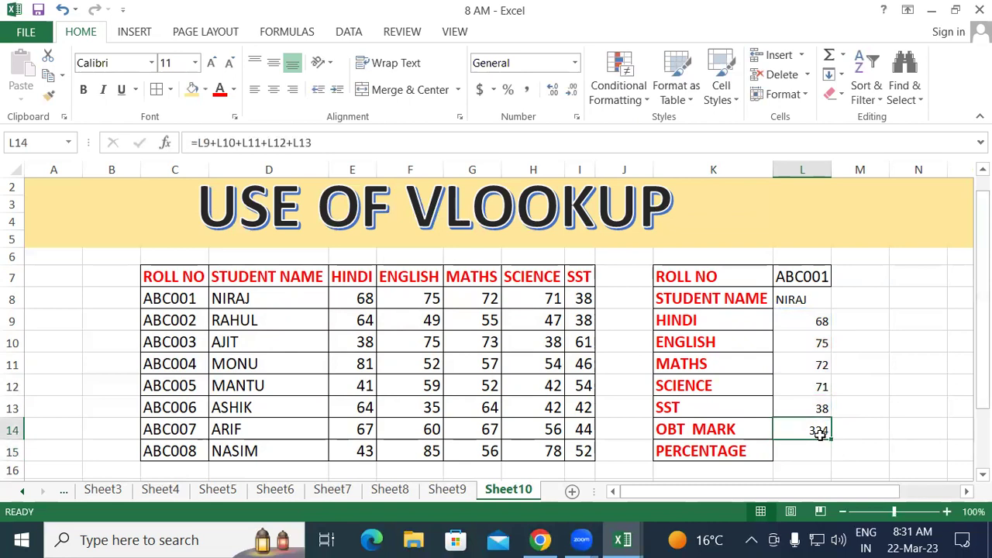
{"action": "key", "text": "Delete"}
{"action": "type", "text": "=S"}
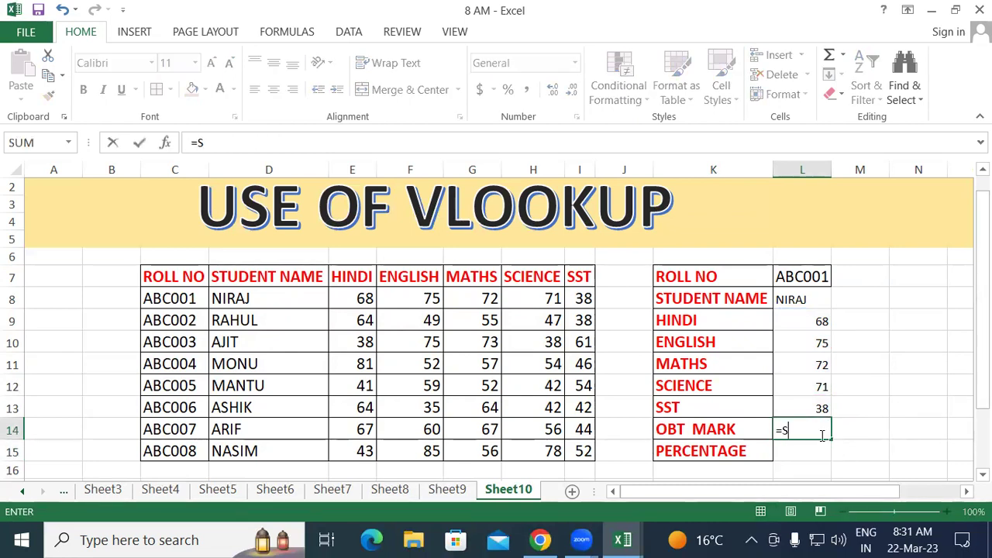
{"action": "type", "text": "UM("}
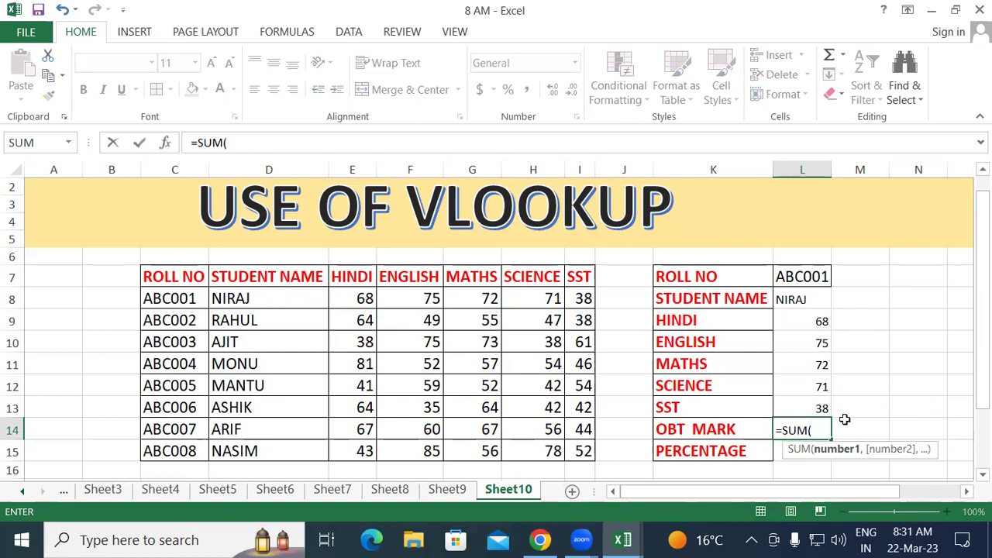
{"action": "left_click_drag", "start_coordinate": [811, 321], "coordinate": [811, 404]}
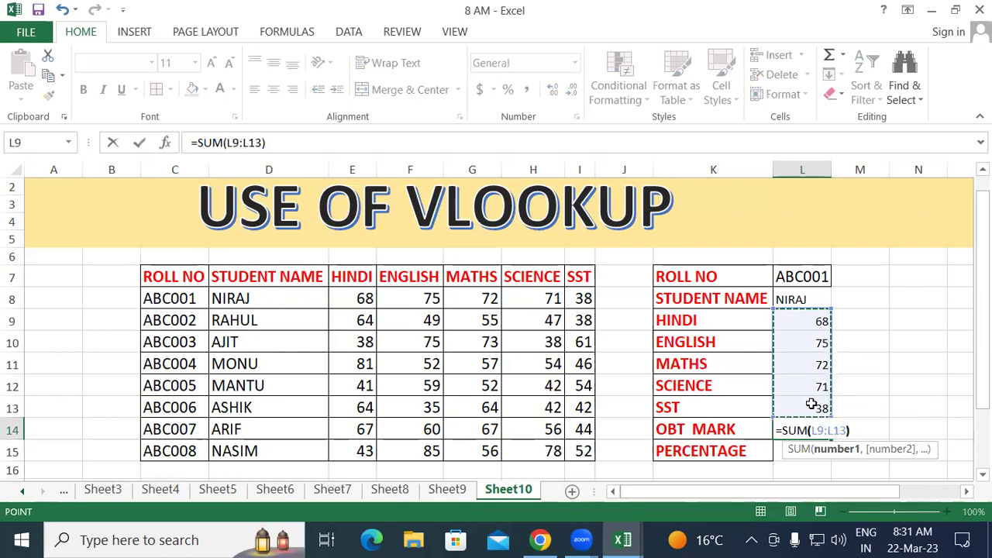
{"action": "key", "text": "Return"}
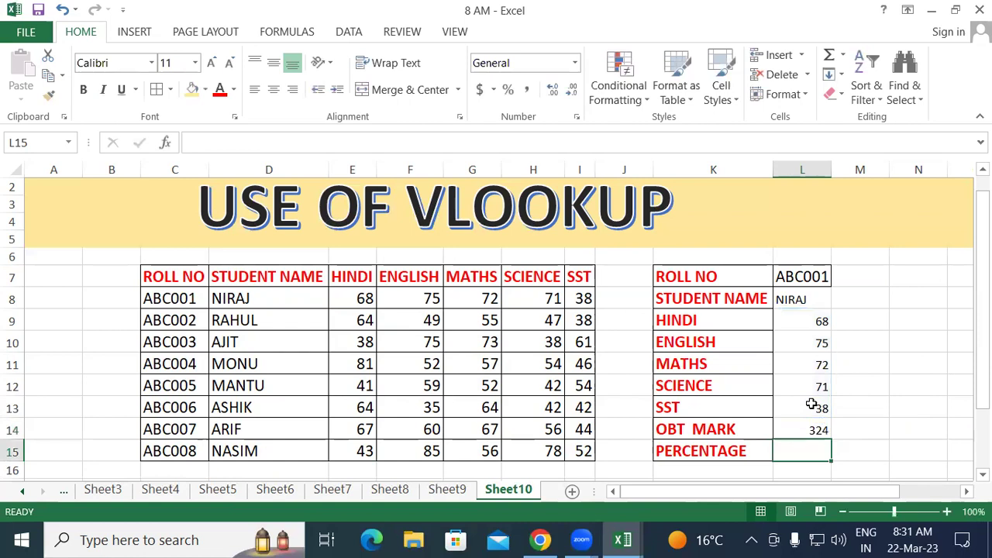
- Clear L14 and total the subject marks in L9:L13 there with AutoSum
{"action": "key", "text": "Up"}
{"action": "key", "text": "Delete"}
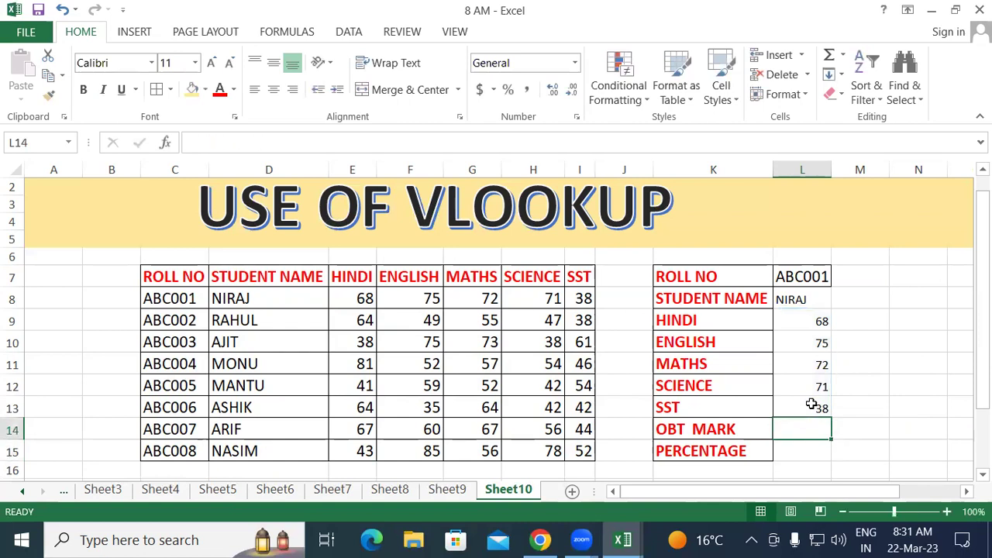
{"action": "key", "text": "alt"}
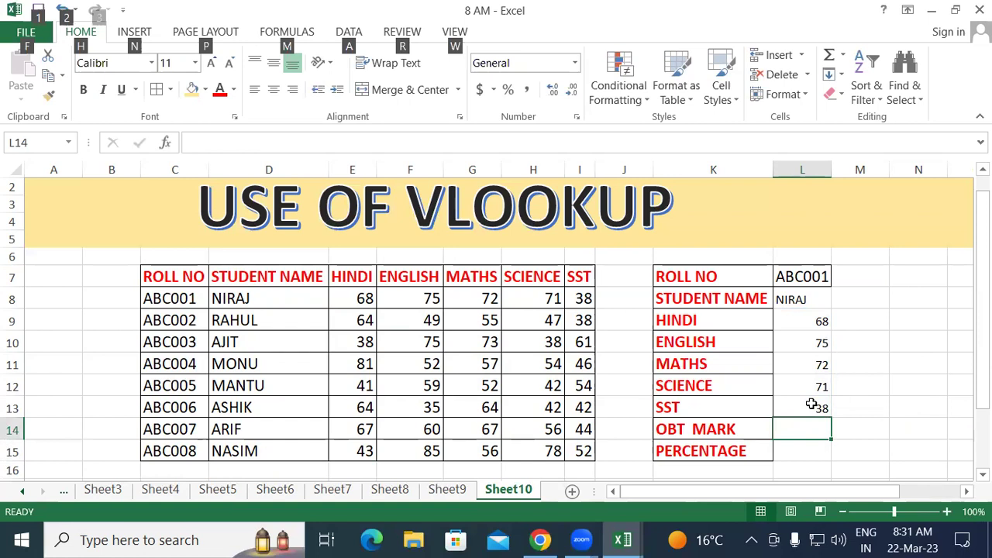
{"action": "key", "text": "alt+="}
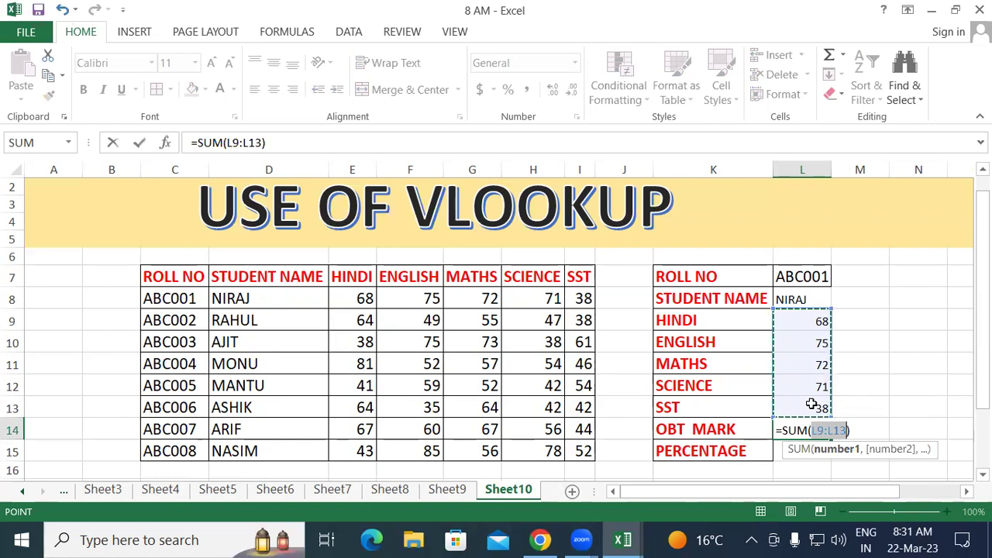
{"action": "key", "text": "Return"}
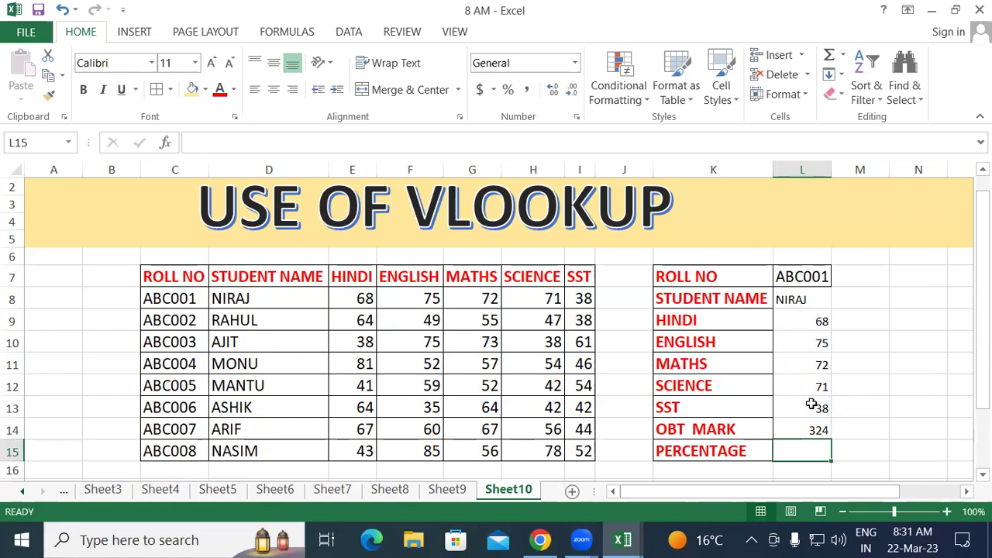
- Enter =L14*100/500 in L15 to calculate the percentage from the obtained marks
{"action": "type", "text": "="}
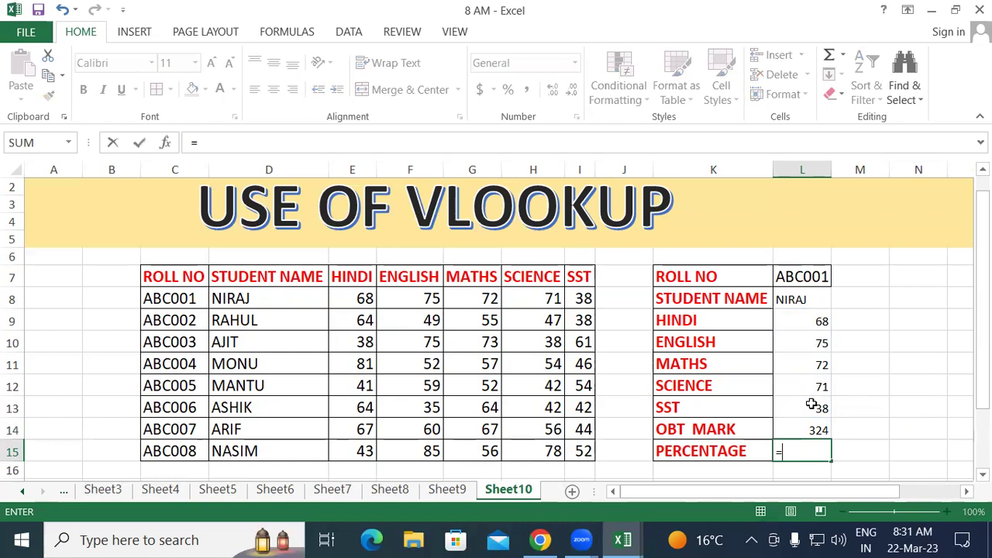
{"action": "left_click", "coordinate": [788, 431]}
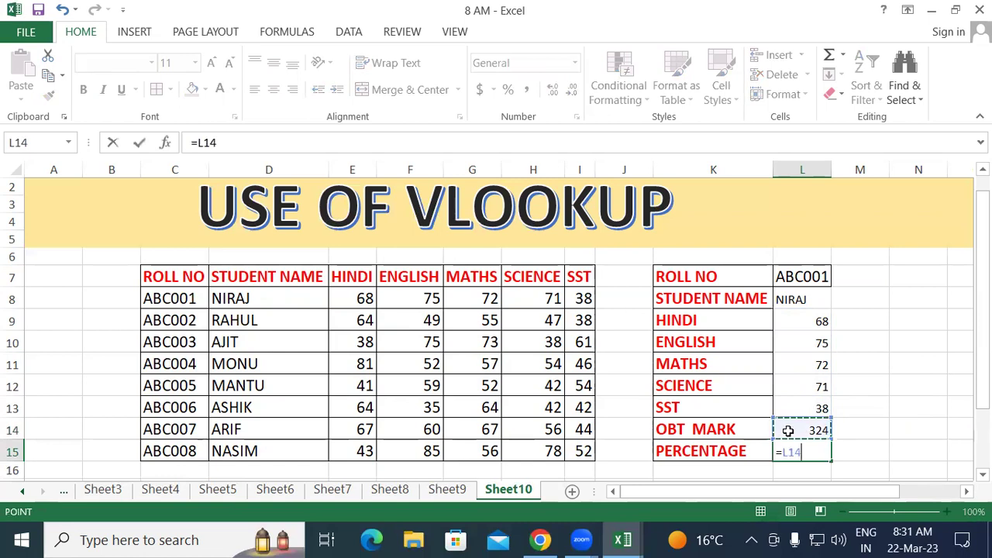
{"action": "type", "text": "-100"}
{"action": "key", "text": "BackSpace"}
{"action": "key", "text": "BackSpace"}
{"action": "key", "text": "BackSpace"}
{"action": "key", "text": "BackSpace"}
{"action": "type", "text": "*100/500"}
{"action": "key", "text": "Return"}
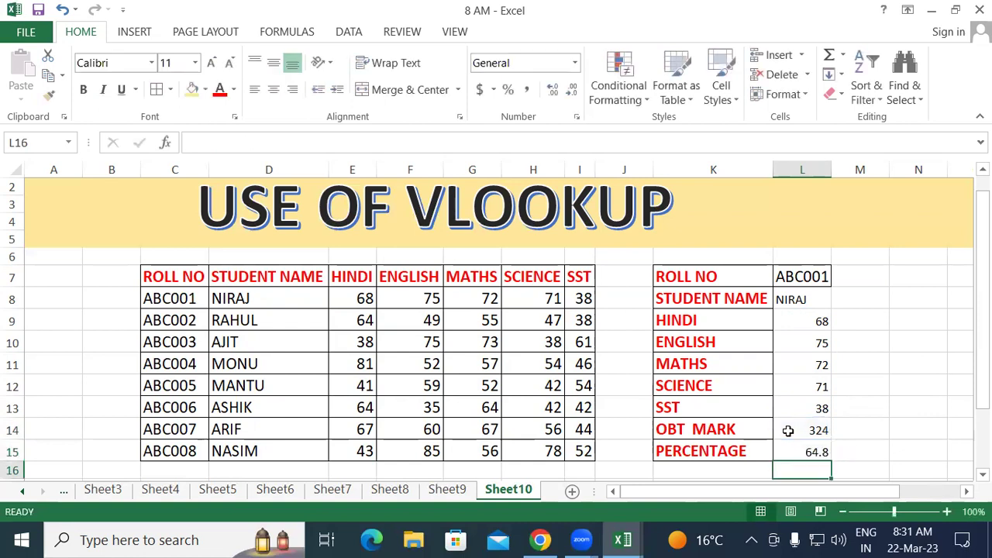
- Replace the percentage formula in L15 with =L14/5
{"action": "key", "text": "Up"}
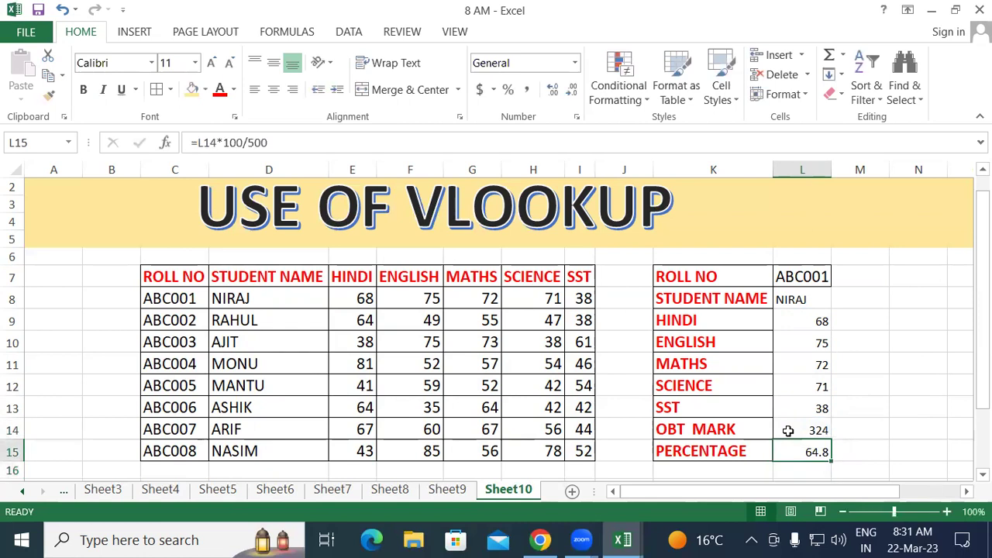
{"action": "type", "text": "="}
{"action": "left_click", "coordinate": [788, 430]}
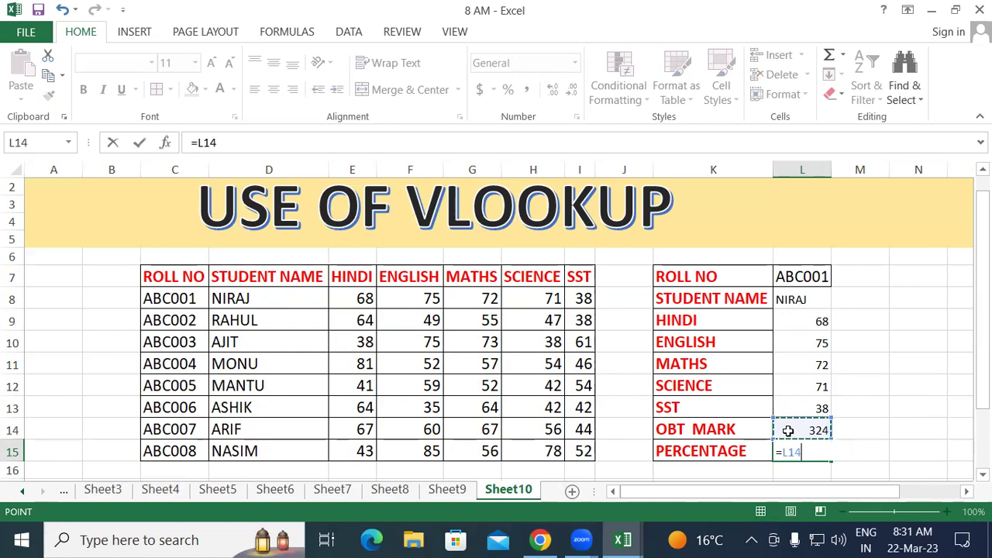
{"action": "type", "text": "/5"}
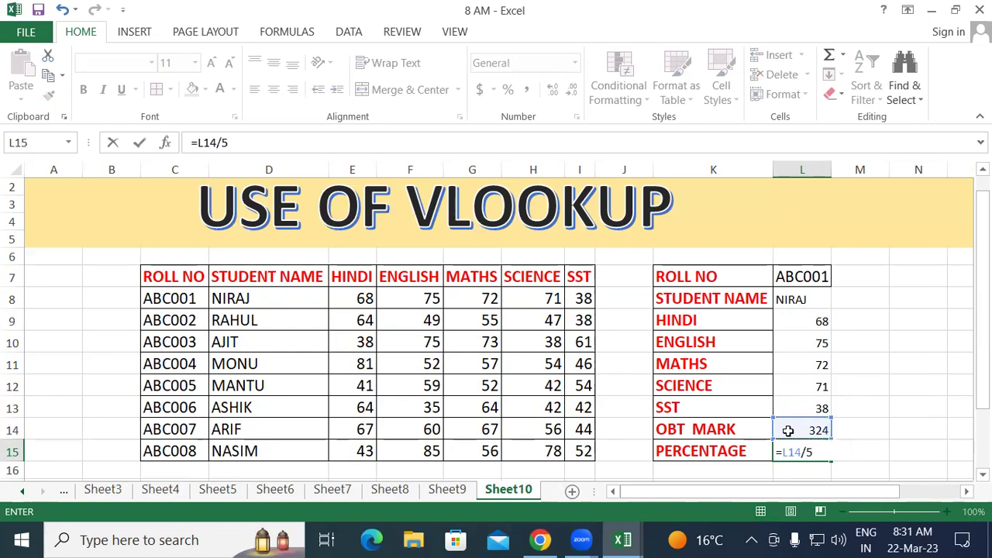
{"action": "key", "text": "Return"}
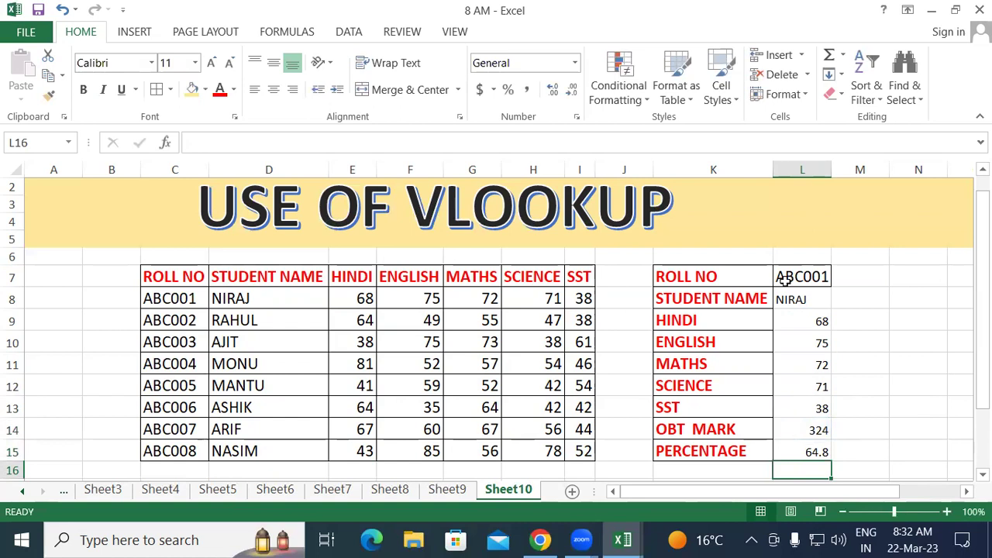
- Make the lookup results in L8:L15 bold and increase their font size to 14
{"action": "left_click_drag", "start_coordinate": [790, 299], "coordinate": [812, 450]}
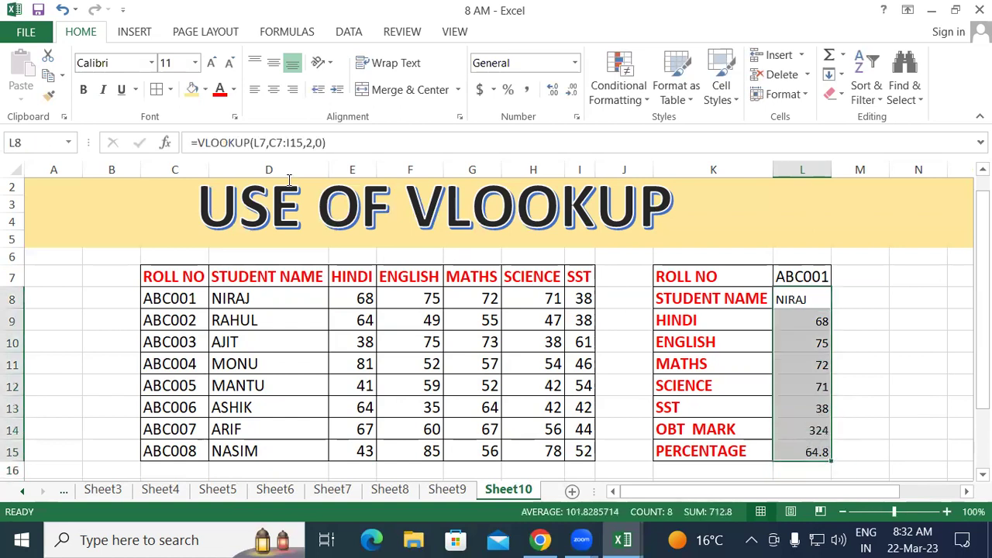
{"action": "left_click", "coordinate": [83, 89]}
{"action": "left_click", "coordinate": [213, 63]}
{"action": "left_click", "coordinate": [213, 64]}
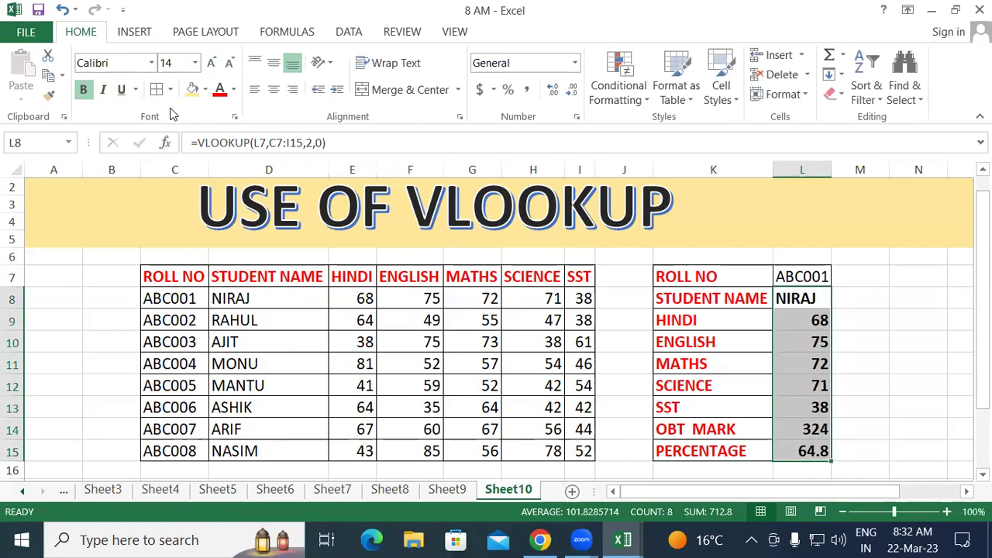
- Change the lookup roll number in L7 to ABC008 to test the VLOOKUP results
{"action": "left_click", "coordinate": [799, 280]}
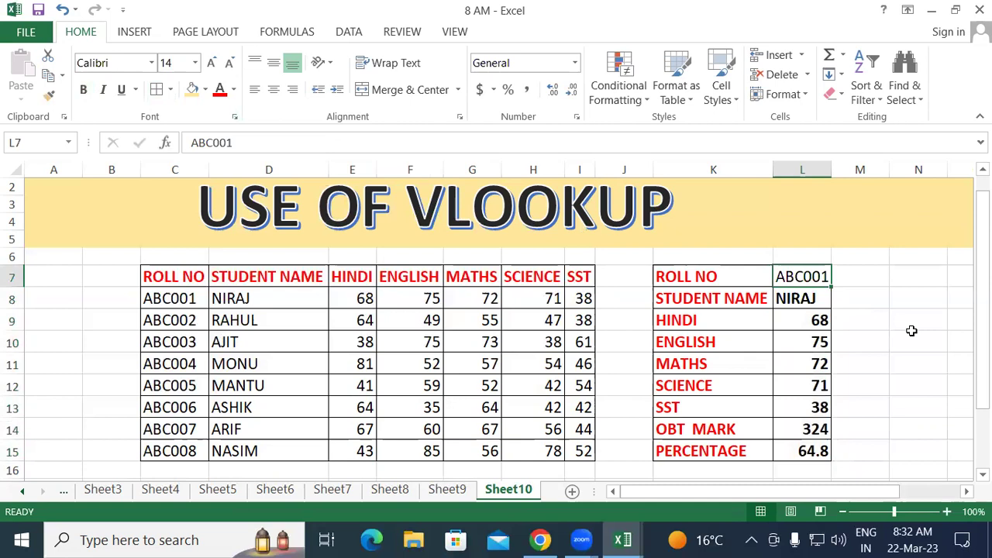
{"action": "type", "text": "ABC"}
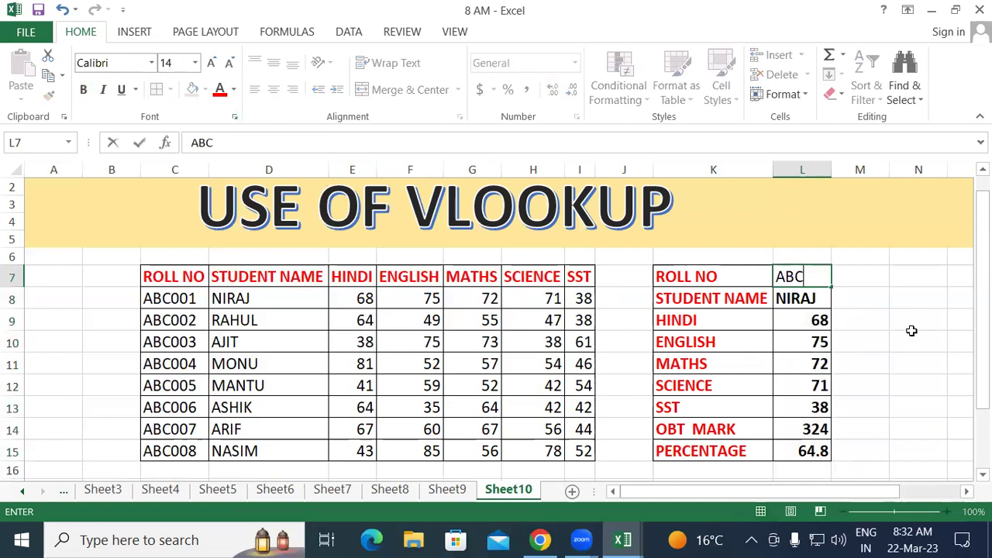
{"action": "type", "text": "008"}
{"action": "key", "text": "Return"}
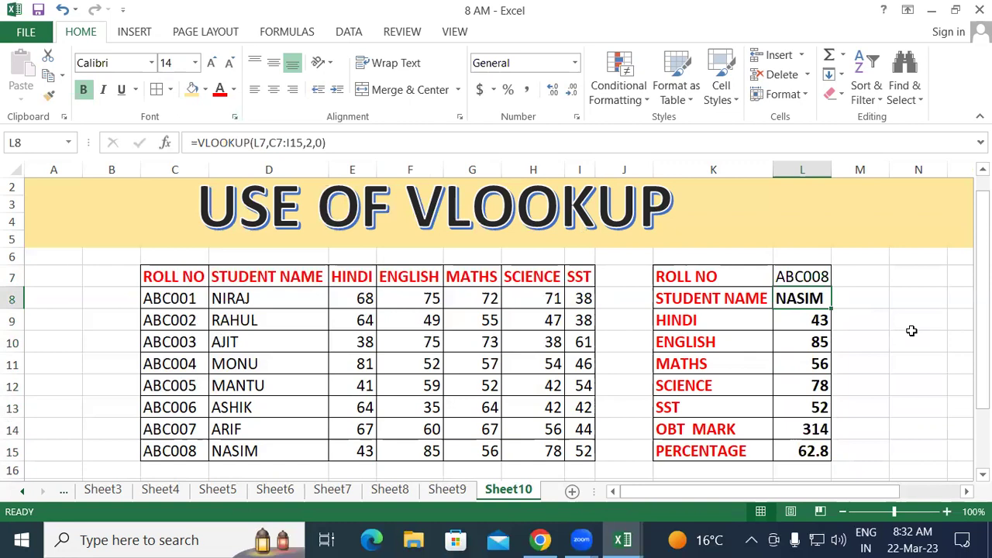
{"action": "type", "text": "1"}
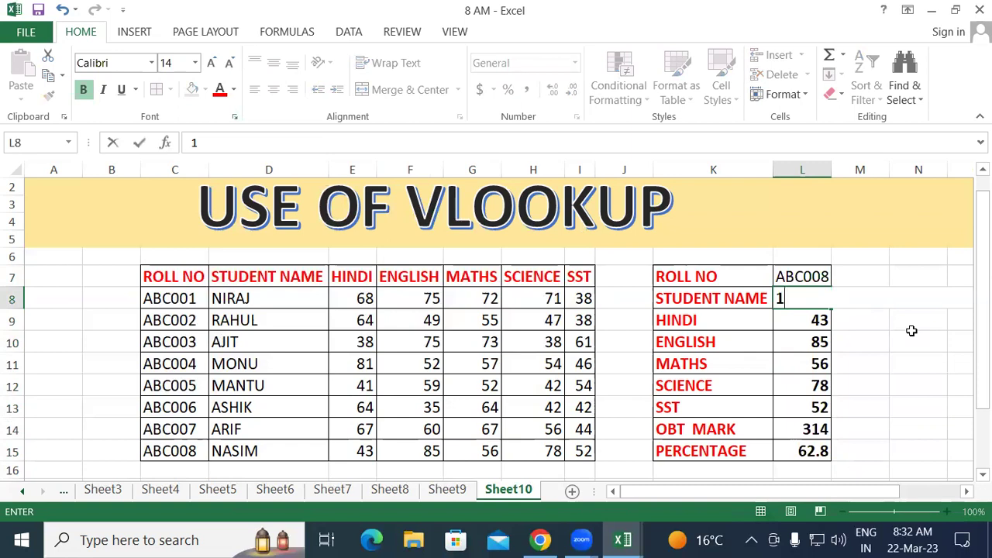
{"action": "key", "text": "ctrl+z"}
{"action": "key", "text": "Return"}
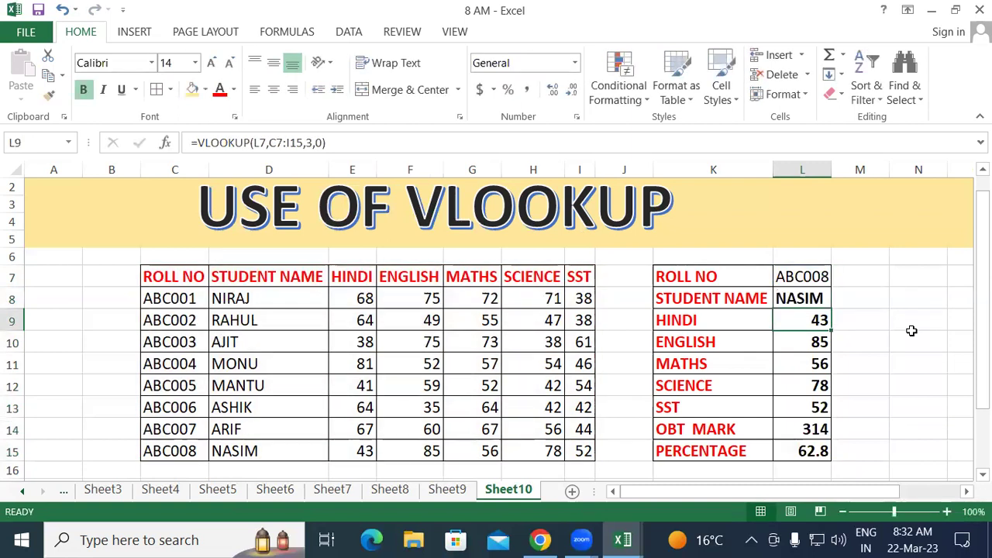
- Set the lookup roll number in L7 to ABC002 to retrieve that student's record
{"action": "left_click", "coordinate": [818, 276]}
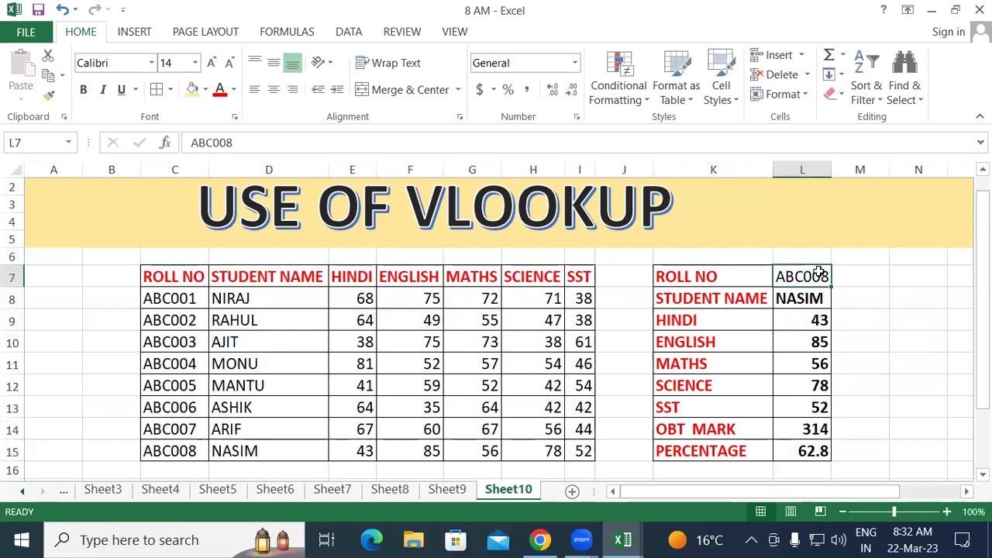
{"action": "type", "text": "A"}
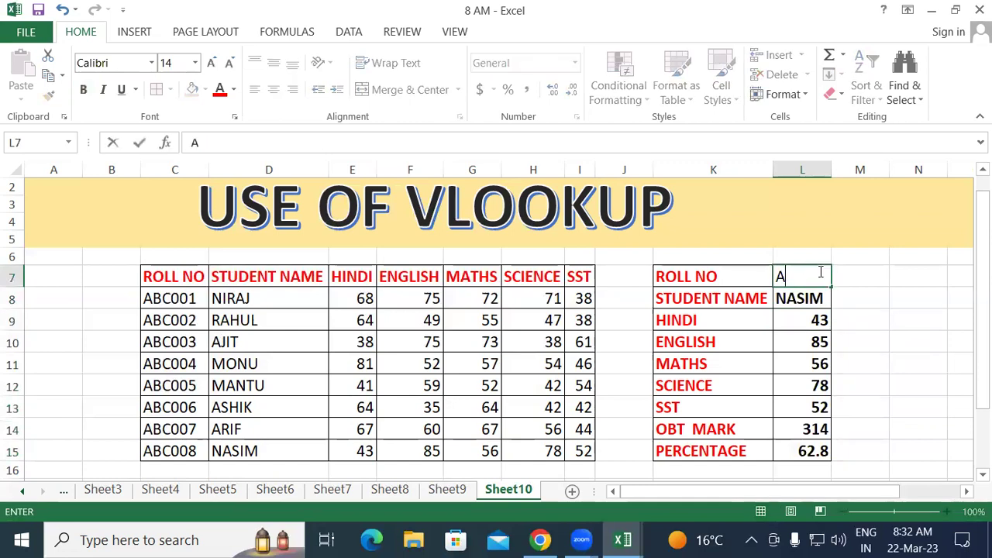
{"action": "type", "text": "BC002"}
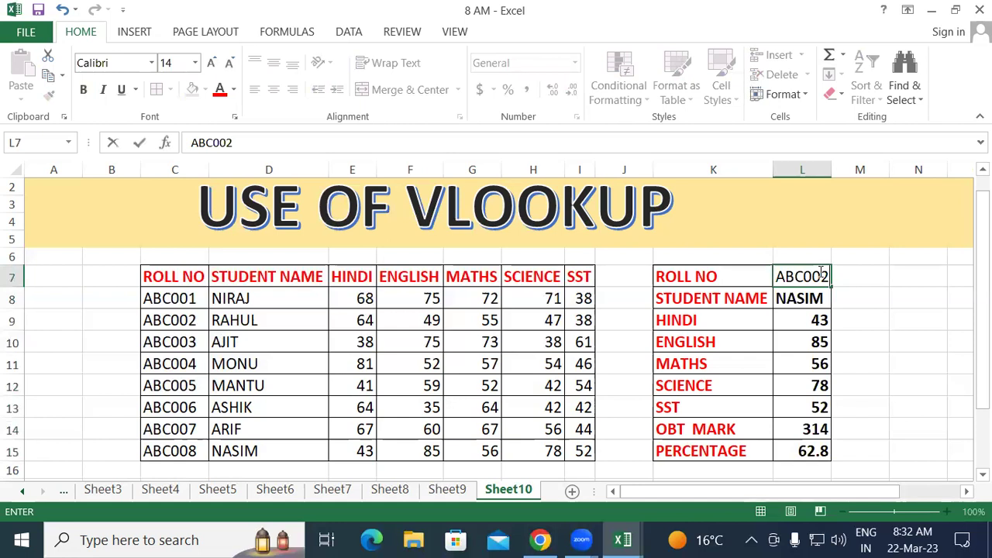
{"action": "key", "text": "Return"}
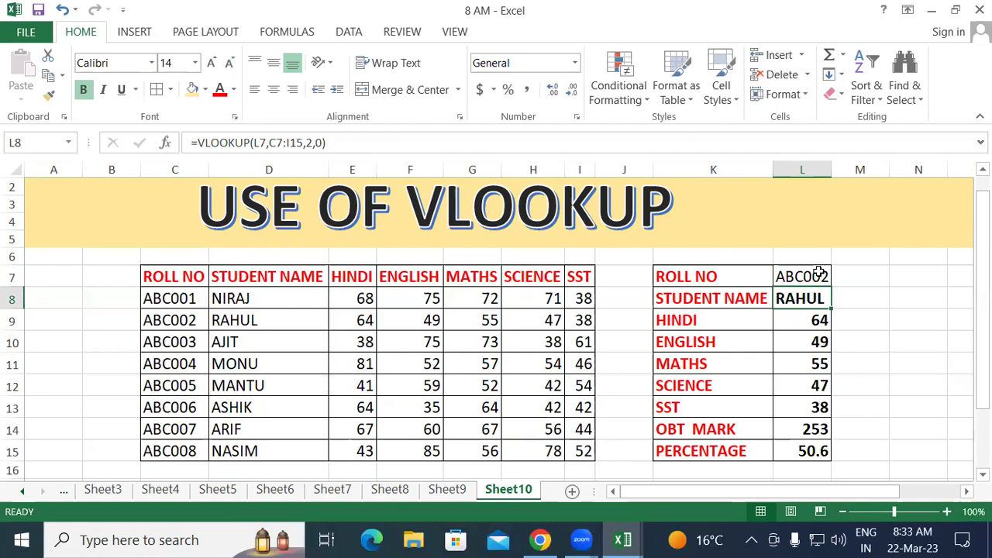
{"action": "left_click", "coordinate": [255, 169]}
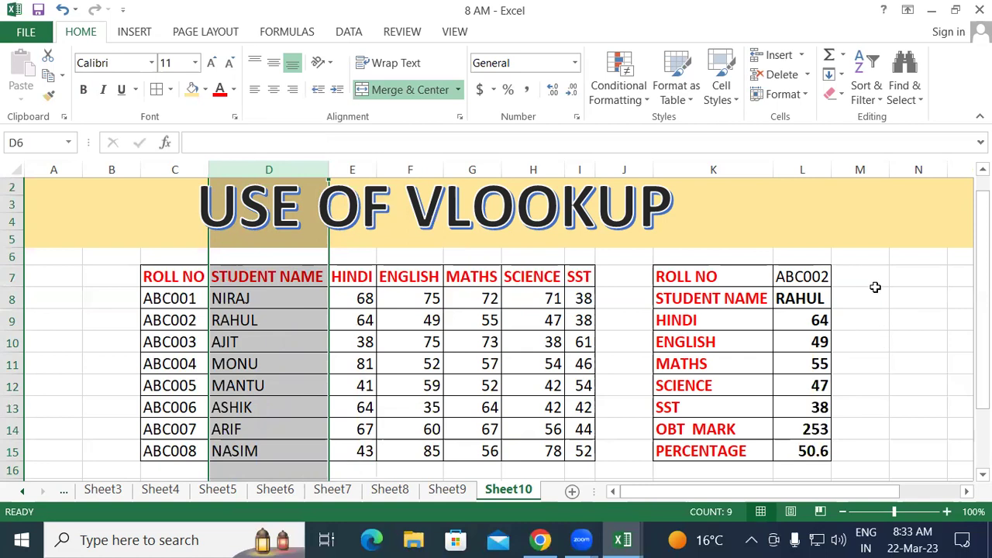
{"action": "left_click_drag", "start_coordinate": [872, 279], "coordinate": [874, 447]}
{"action": "scroll", "coordinate": [501, 292], "scroll_direction": "up", "scroll_amount": 2}
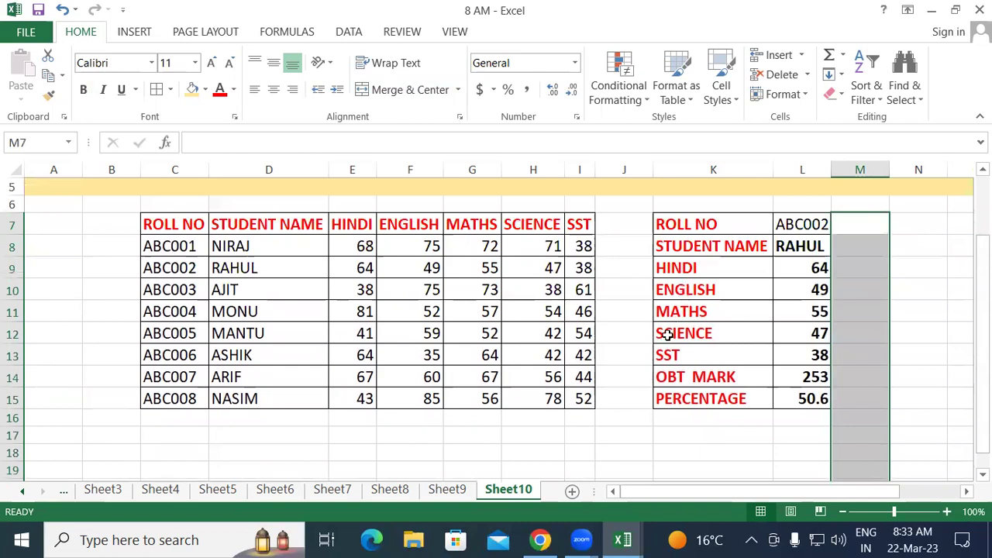
{"action": "left_click", "coordinate": [634, 454]}
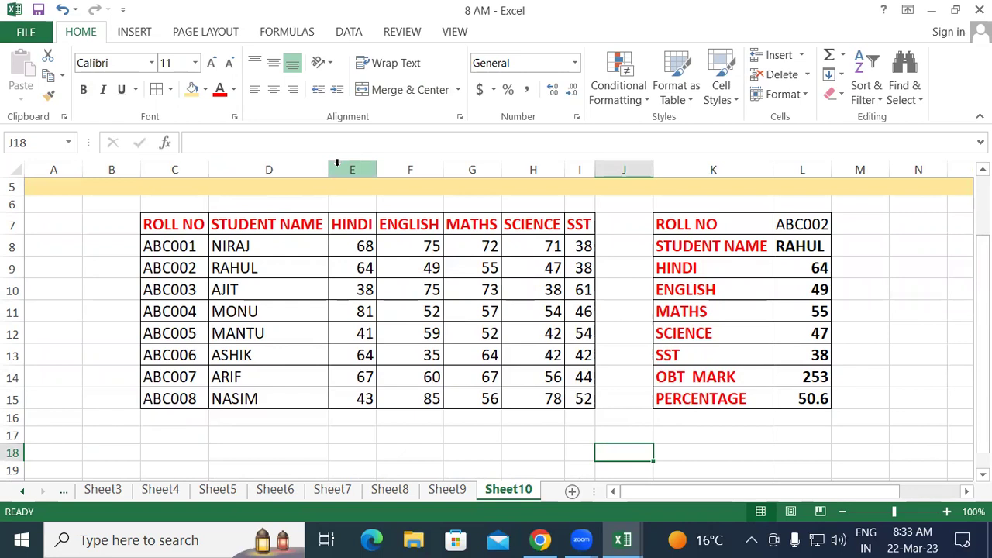
{"action": "scroll", "coordinate": [597, 395], "scroll_direction": "up", "scroll_amount": 2}
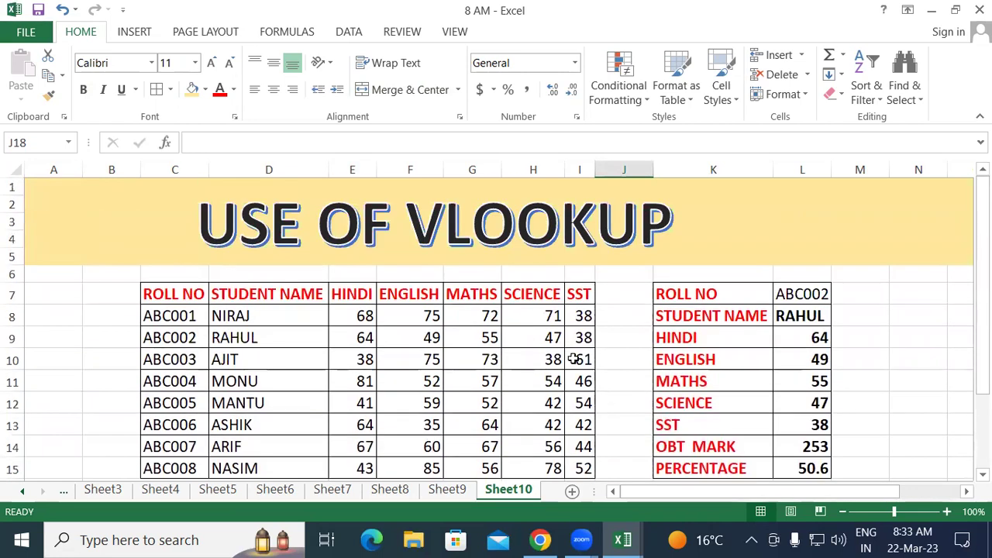